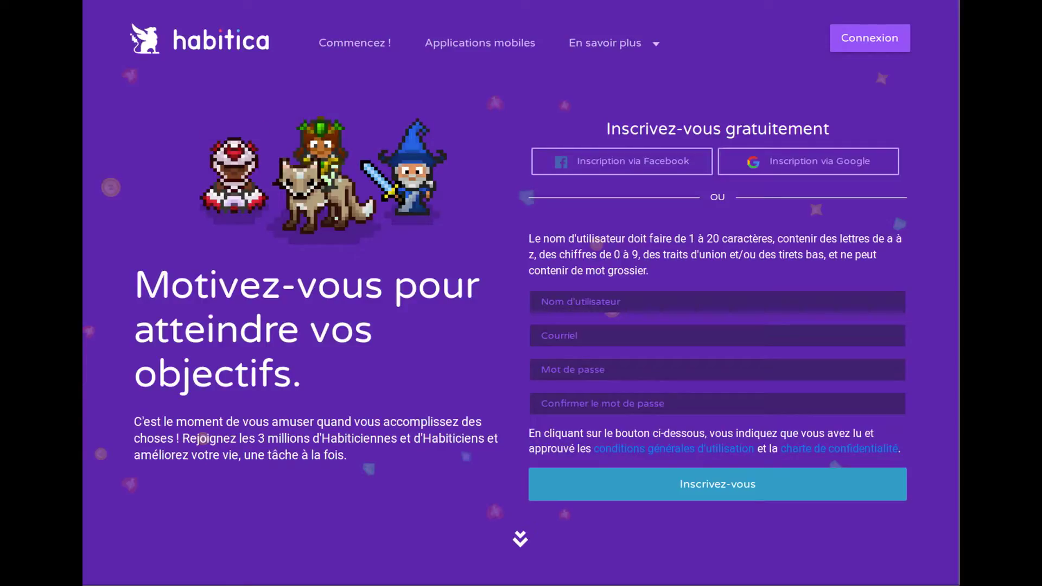
Register a new Habitica account by filling in the username, e-mail, password and password confirmation fields and submitting the sign-up form
{"action": "left_click", "coordinate": [717, 302]}
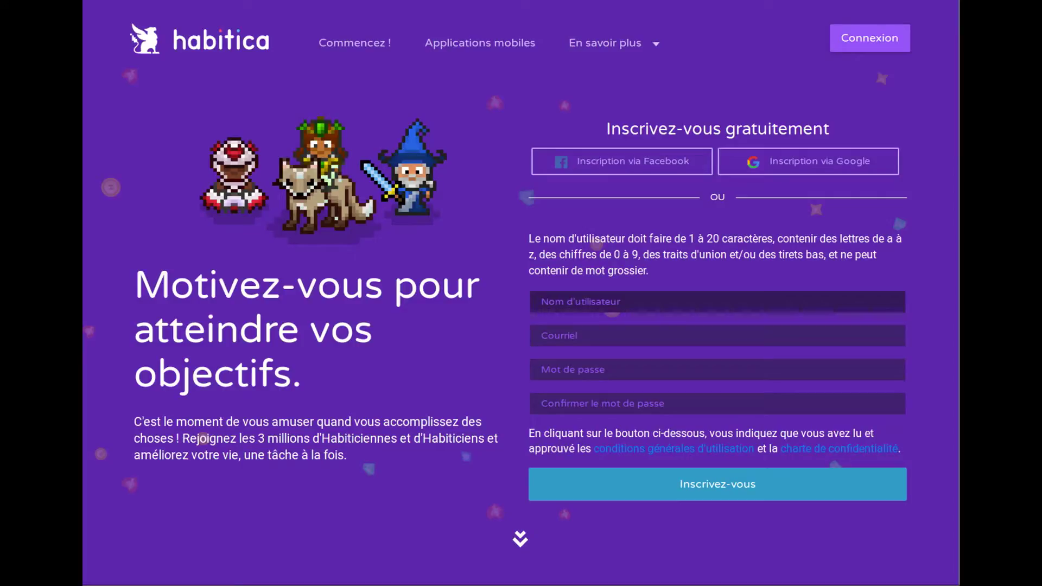
{"action": "left_click", "coordinate": [717, 335]}
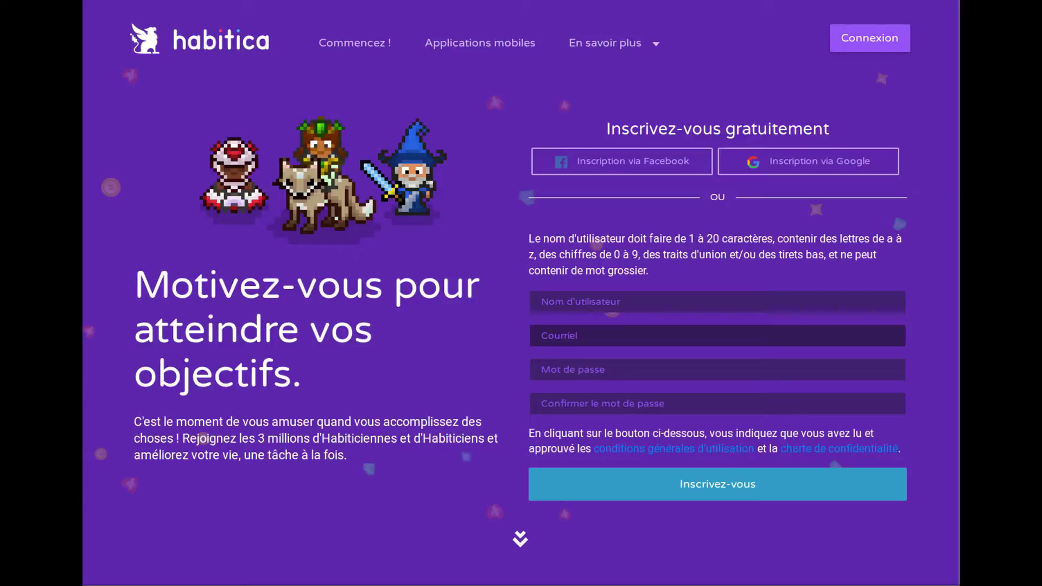
{"action": "left_click", "coordinate": [717, 370]}
{"action": "left_click", "coordinate": [717, 403]}
{"action": "left_click", "coordinate": [717, 484]}
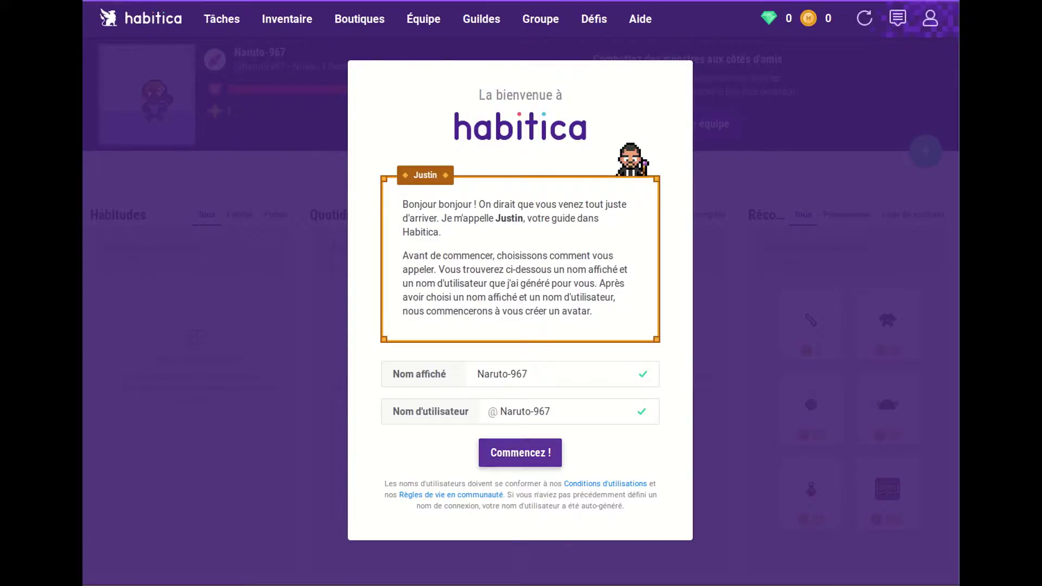
Accept the suggested display name and username, and give the avatar the medium orange-tan skin colour
{"action": "left_click", "coordinate": [520, 453]}
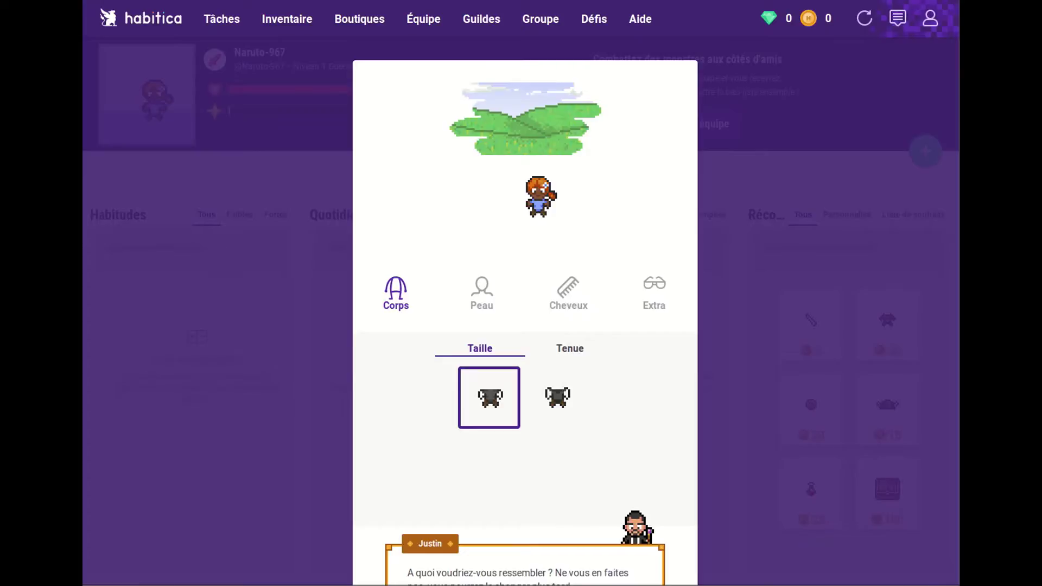
{"action": "scroll", "coordinate": [525, 309], "scroll_direction": "down", "scroll_amount": 3}
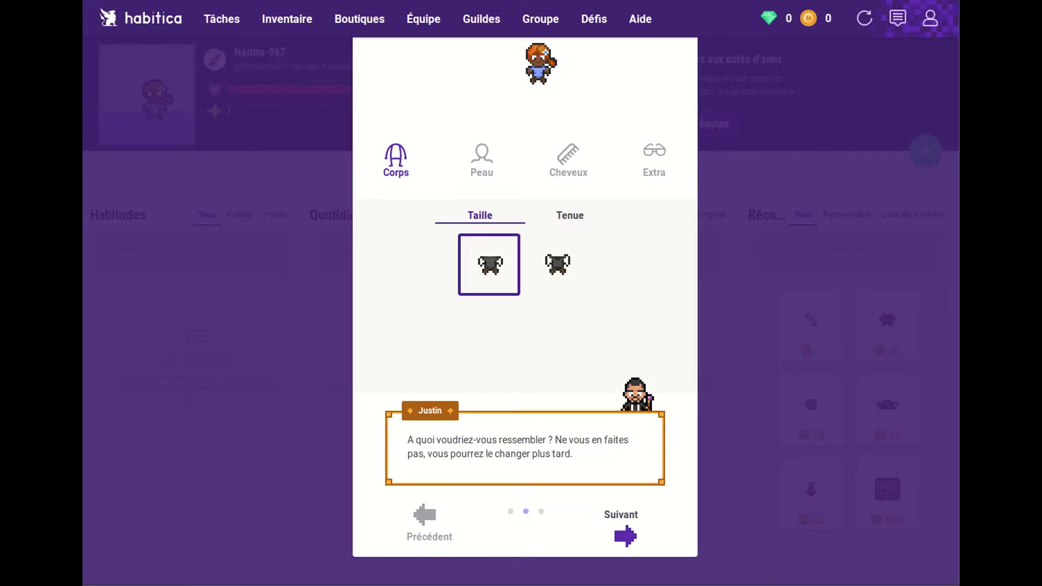
{"action": "left_click", "coordinate": [481, 160]}
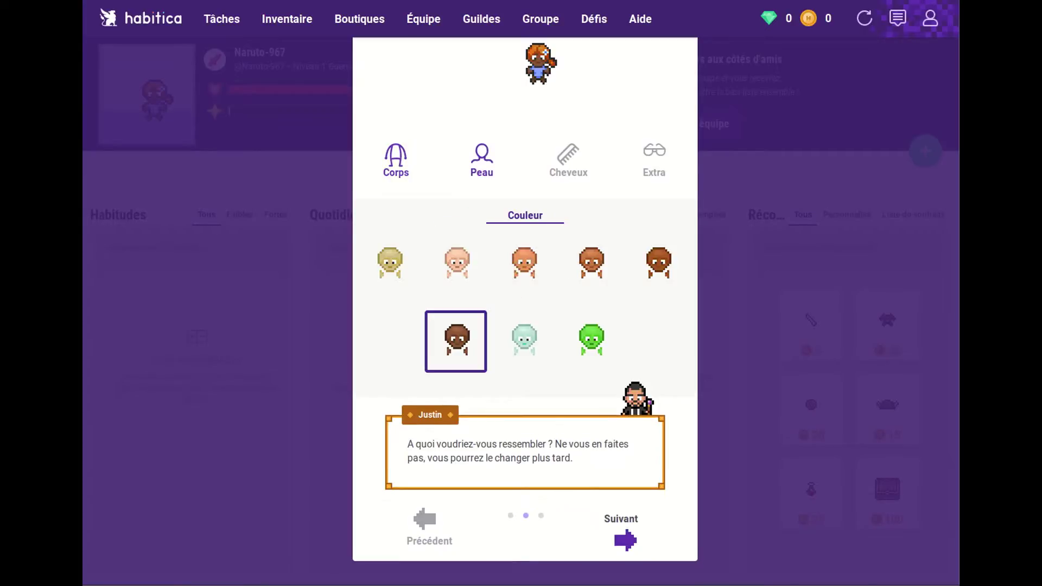
{"action": "left_click", "coordinate": [523, 264]}
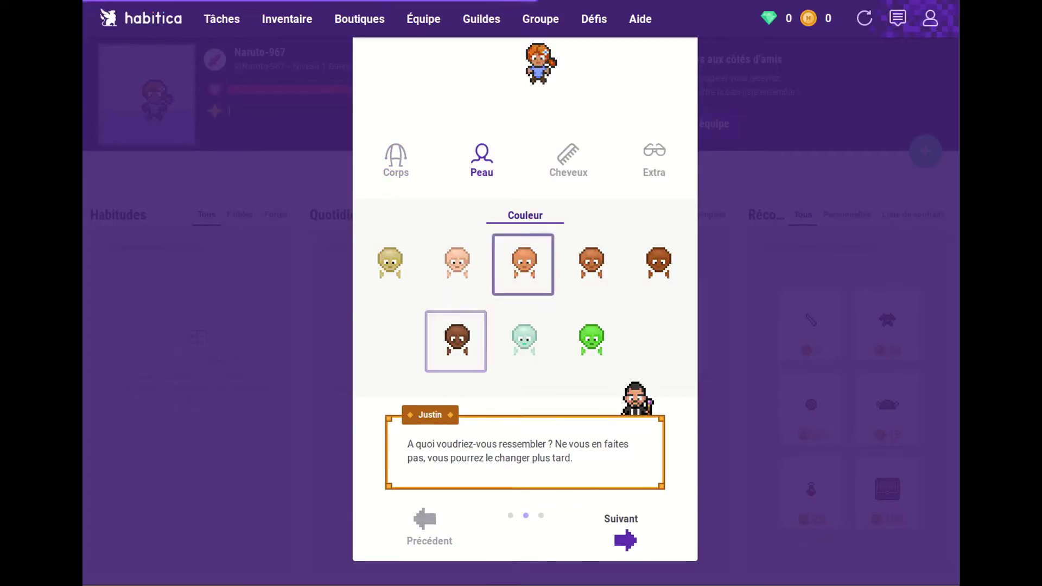
Set the avatar's hair colour to blond and return to its body options
{"action": "left_click", "coordinate": [568, 158]}
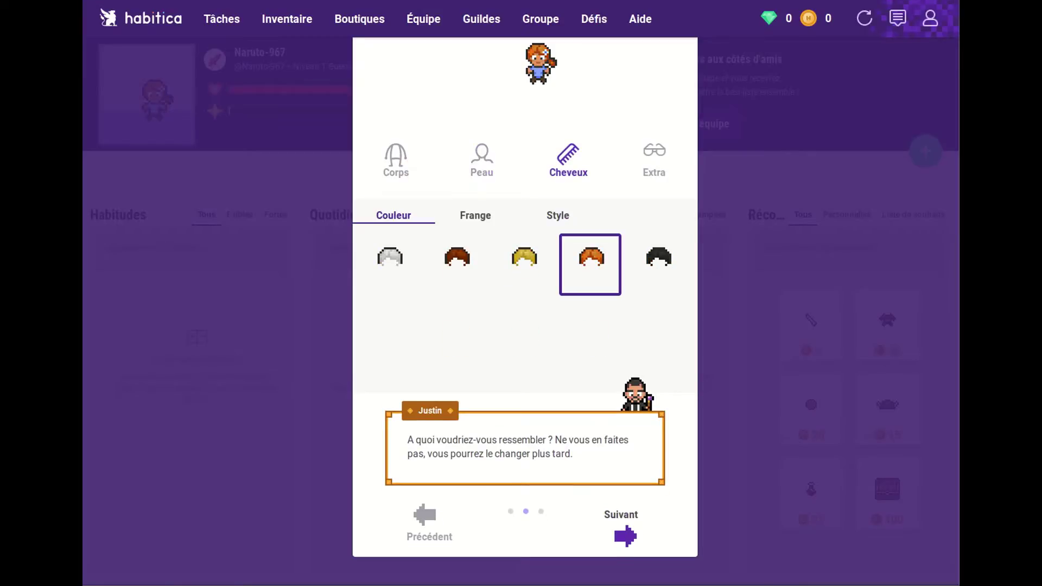
{"action": "left_click", "coordinate": [523, 260]}
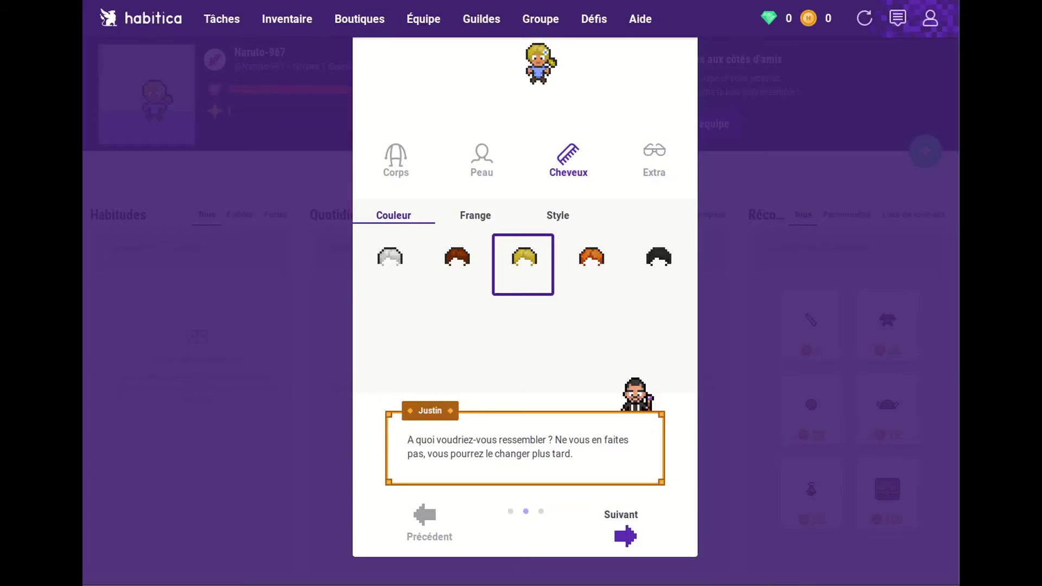
{"action": "left_click", "coordinate": [395, 159]}
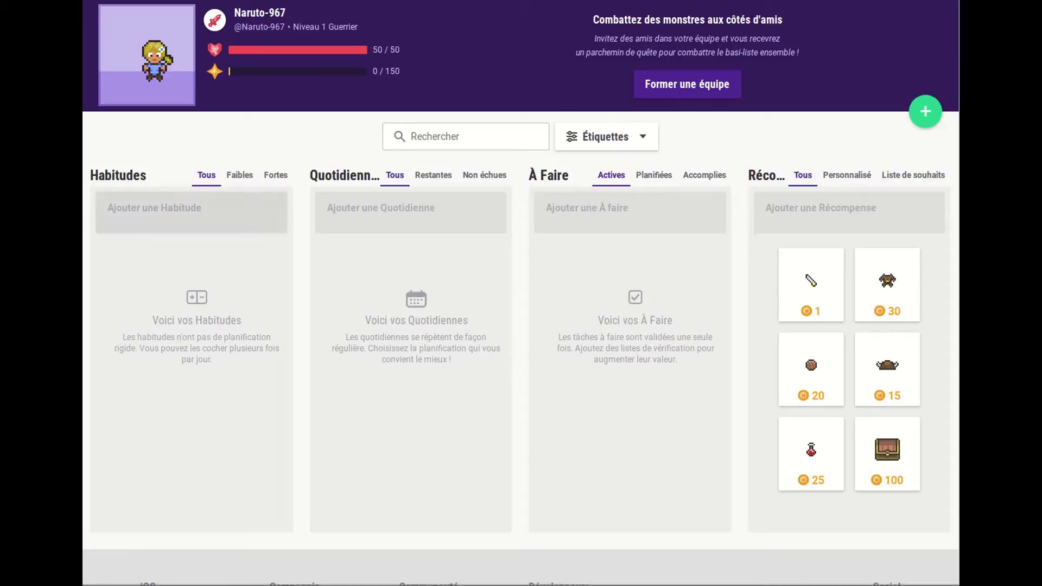
Add a habit titled "Ne pas faire de tablette plus d'une heure"
{"action": "left_click", "coordinate": [191, 212]}
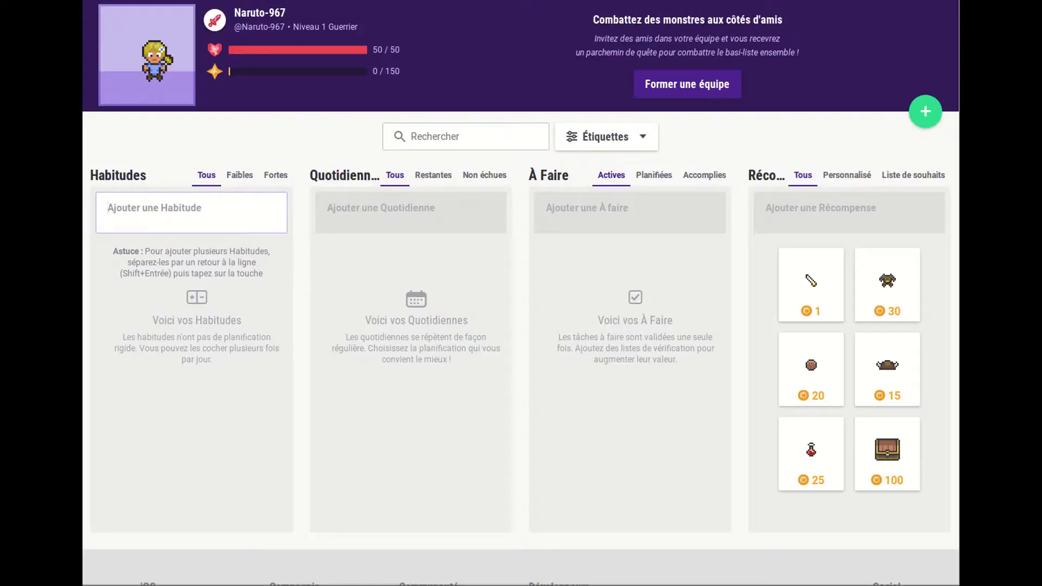
{"action": "type", "text": "N"}
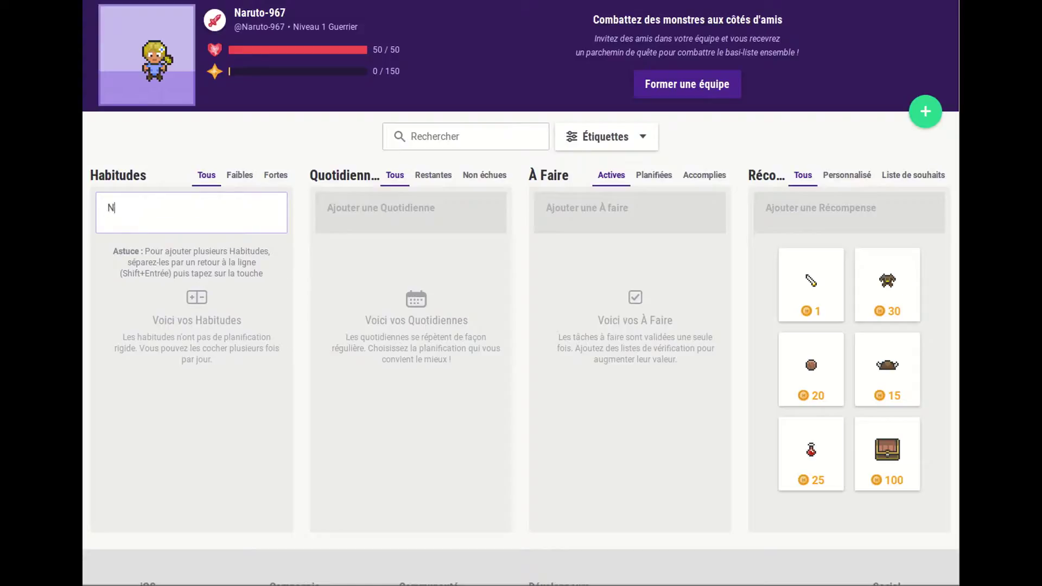
{"action": "type", "text": "e pas faire de tablette"}
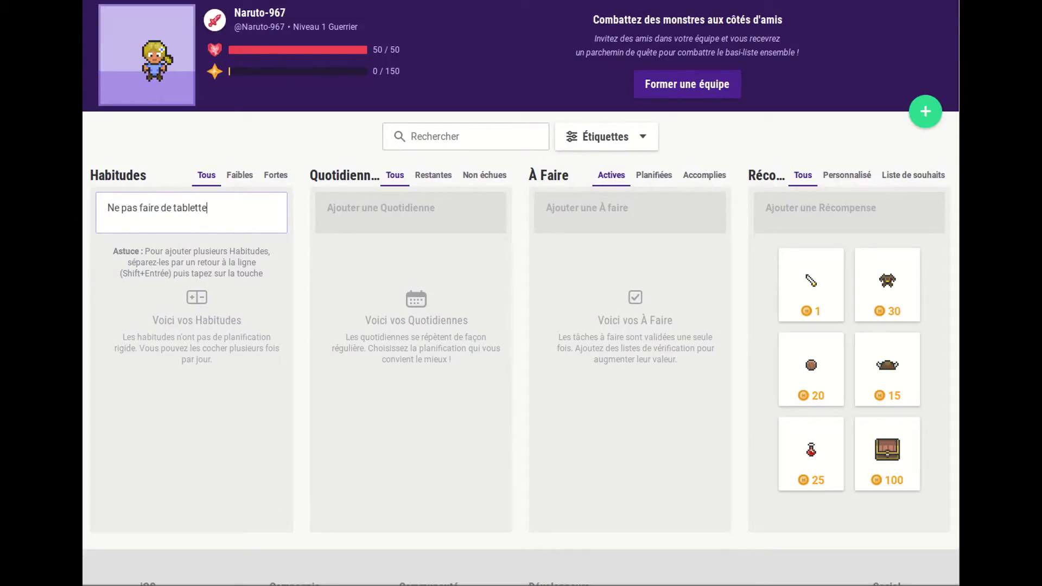
{"action": "type", "text": " plus d'une heure"}
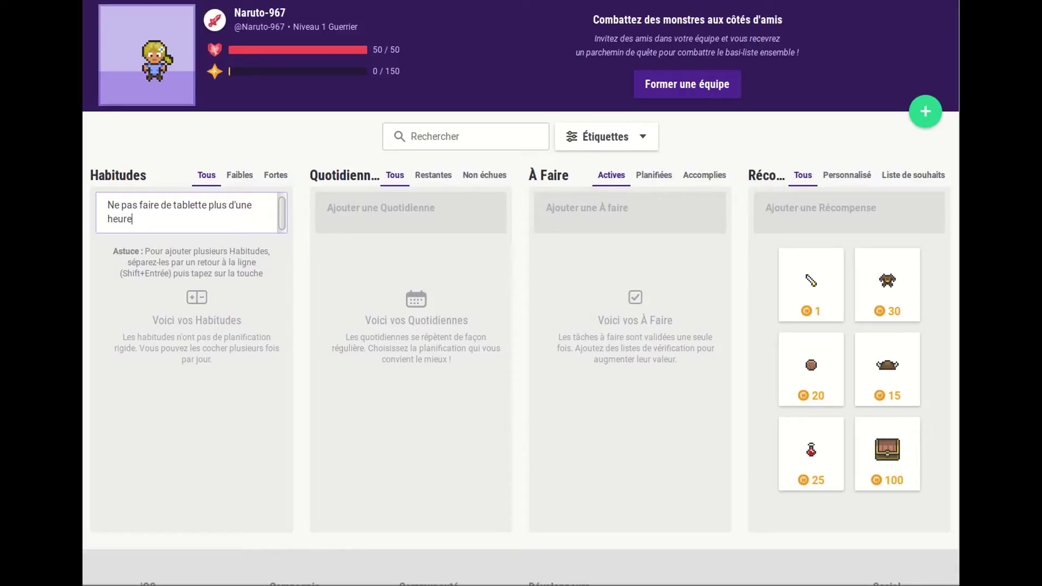
{"action": "key", "text": "Return"}
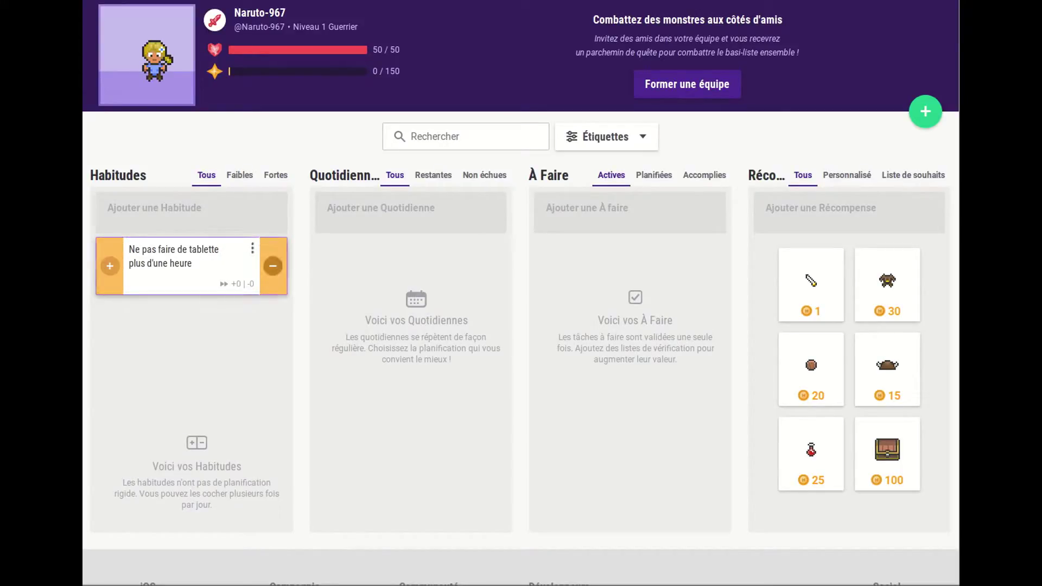
Edit the tablet habit so that only Positif is enabled and Négatif is disabled
{"action": "left_click", "coordinate": [252, 248]}
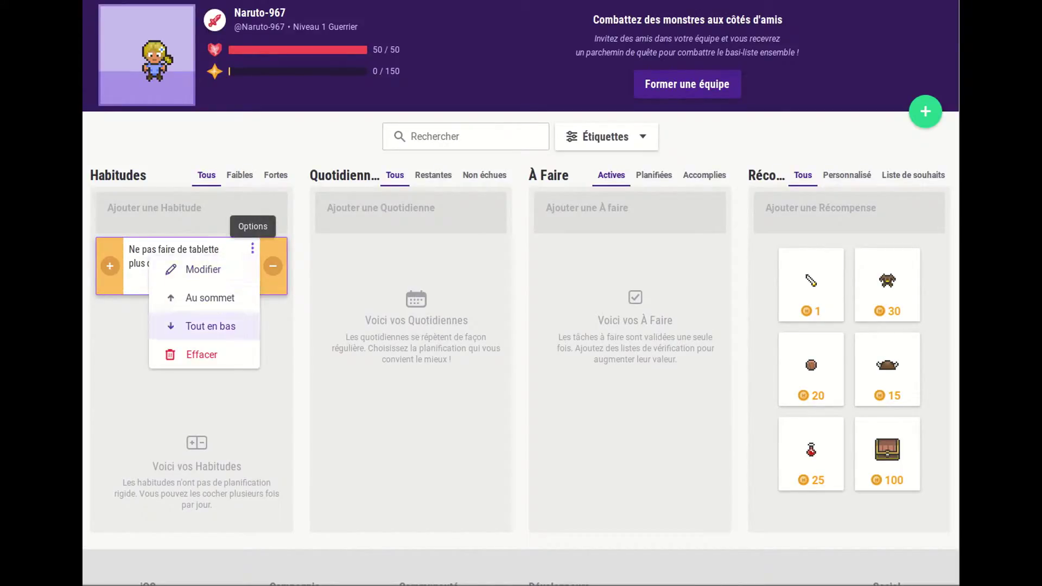
{"action": "left_click", "coordinate": [203, 269]}
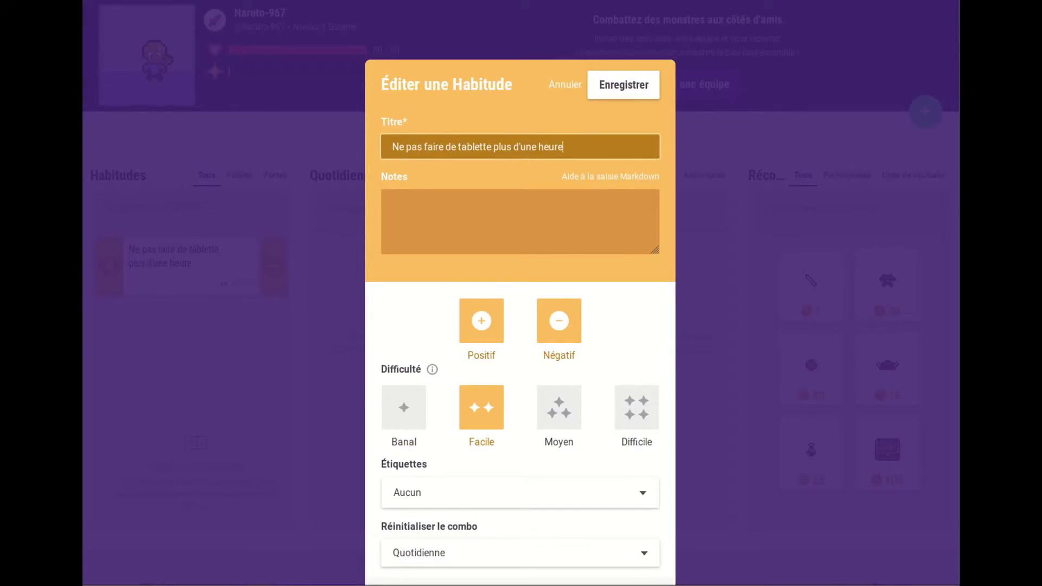
{"action": "left_click", "coordinate": [481, 320]}
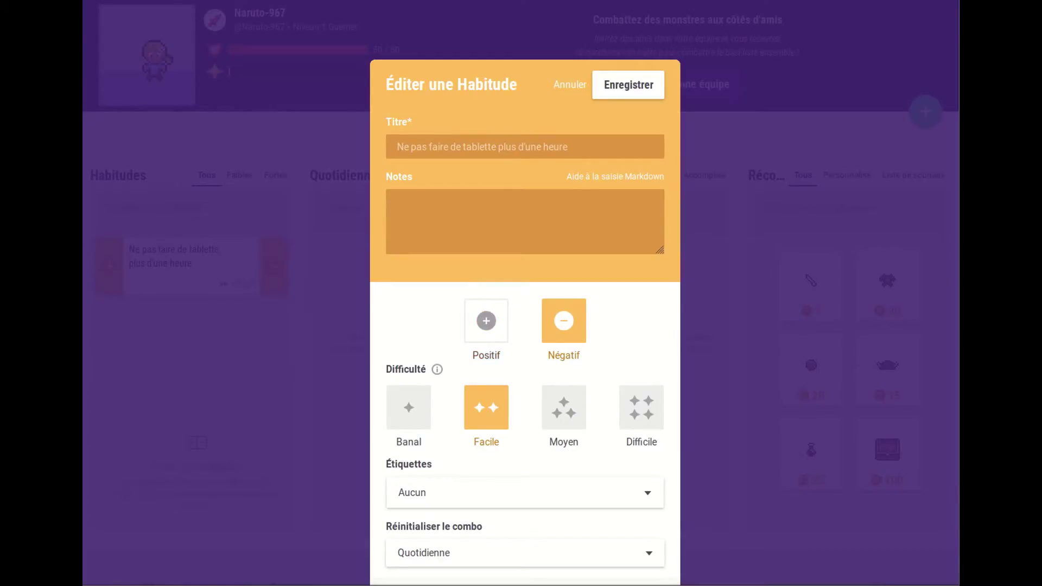
{"action": "key", "text": "Tab"}
{"action": "key", "text": "Tab"}
{"action": "key", "text": "space"}
{"action": "key", "text": "Tab"}
{"action": "key", "text": "space"}
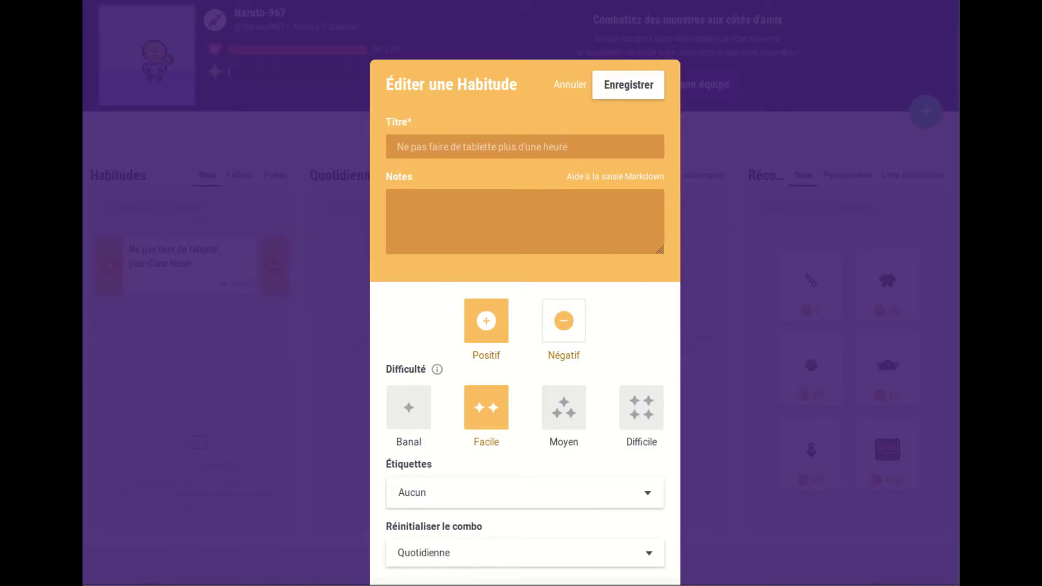
Set the tablet habit's difficulty to Moyen
{"action": "key", "text": "Tab"}
{"action": "key", "text": "Tab"}
{"action": "key", "text": "Tab"}
{"action": "key", "text": "space"}
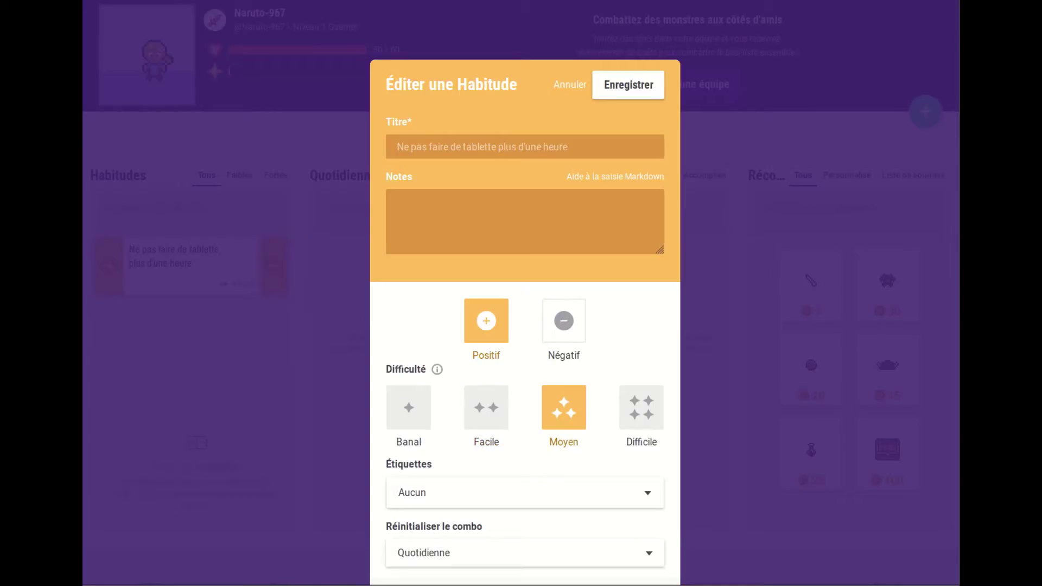
Assign the "Santé + bien-être" tag to the tablet habit and save its changes
{"action": "scroll", "coordinate": [525, 314], "scroll_direction": "down", "scroll_amount": 2}
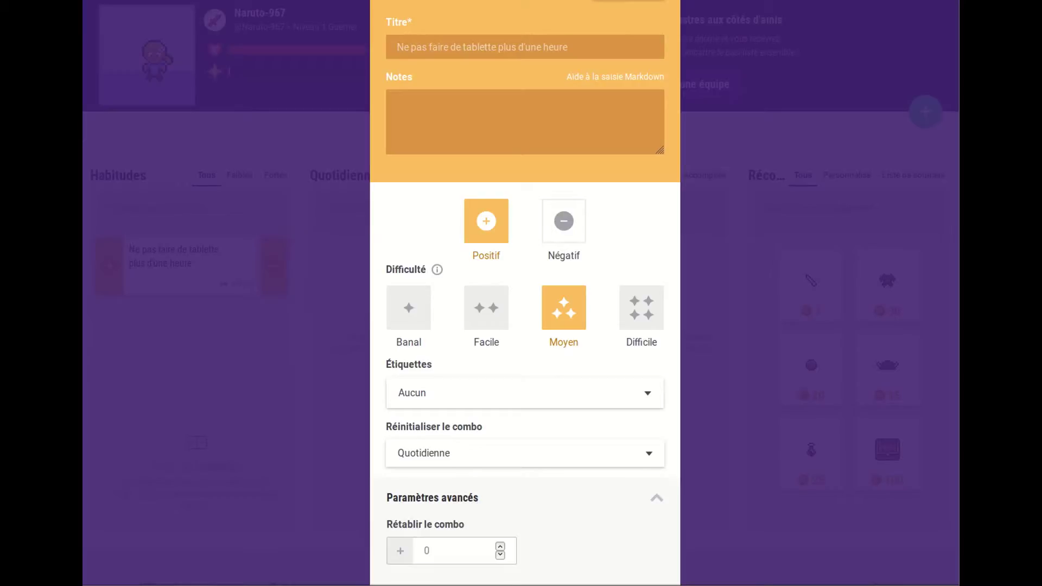
{"action": "key", "text": "Tab"}
{"action": "key", "text": "Tab"}
{"action": "key", "text": "Return"}
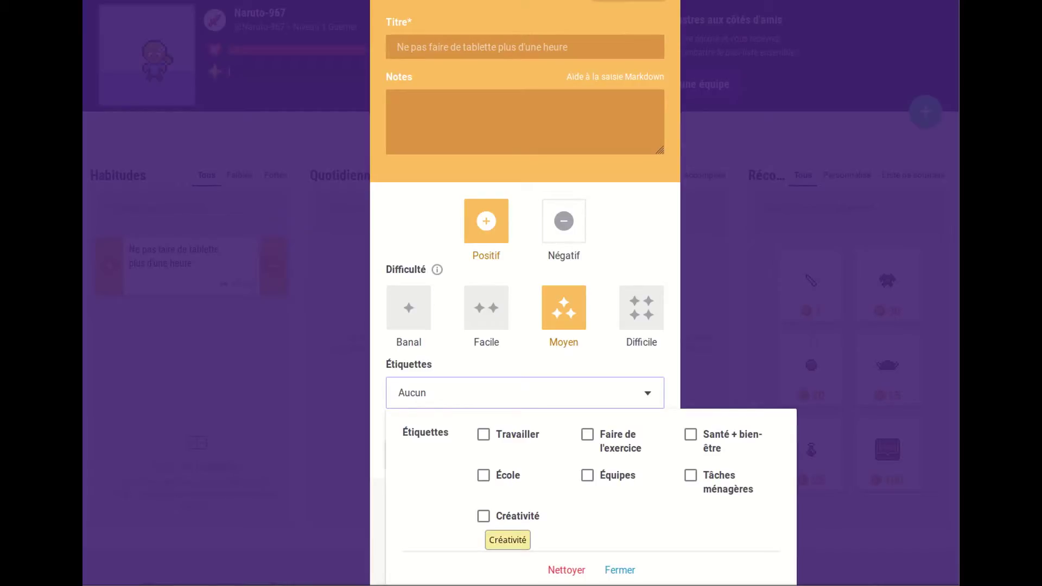
{"action": "left_click", "coordinate": [690, 434]}
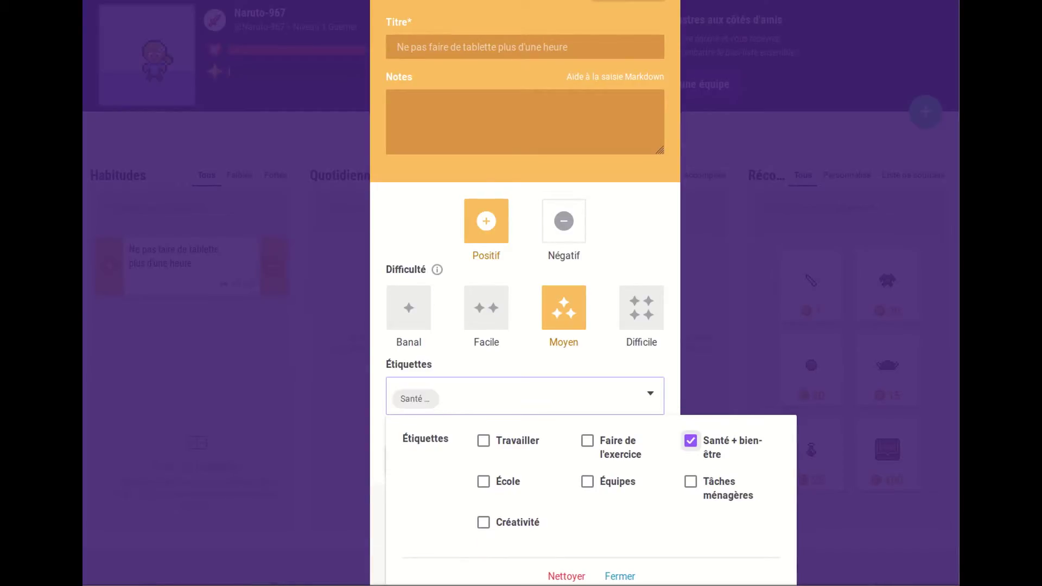
{"action": "scroll", "coordinate": [691, 440], "scroll_direction": "down", "scroll_amount": 3}
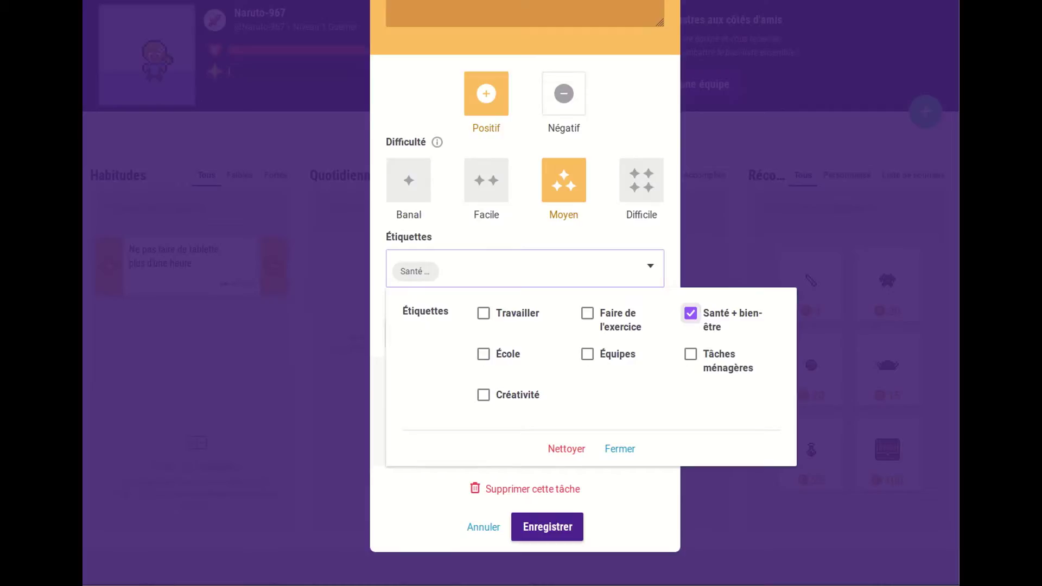
{"action": "left_click", "coordinate": [620, 449]}
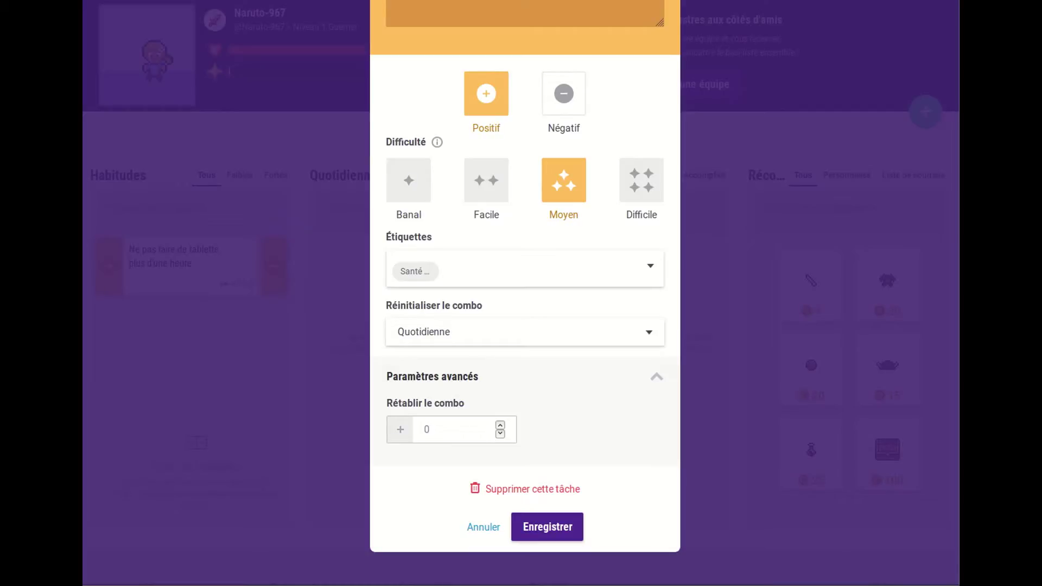
{"action": "scroll", "coordinate": [525, 293], "scroll_direction": "up", "scroll_amount": 5}
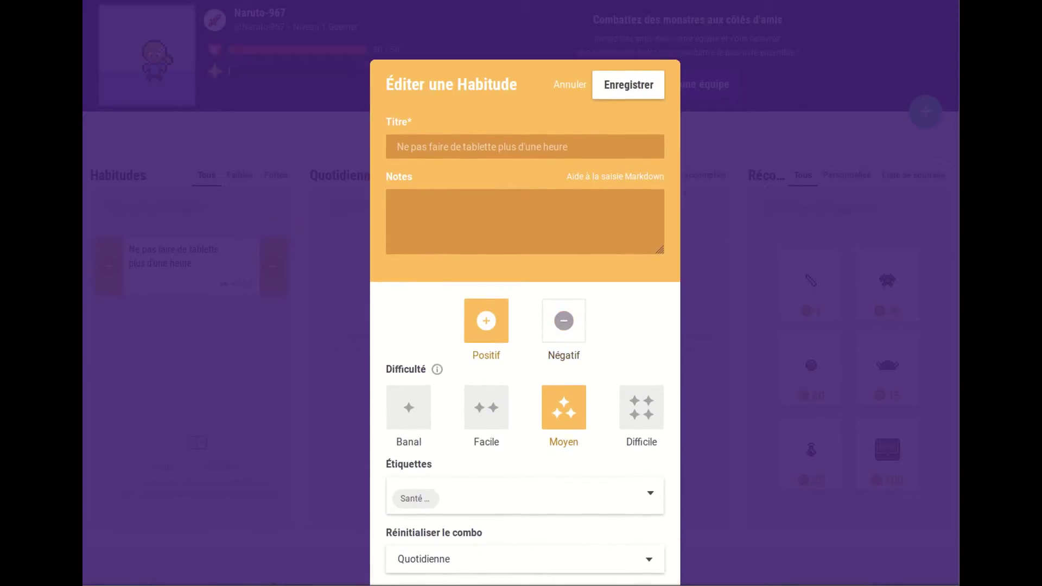
{"action": "left_click", "coordinate": [628, 85]}
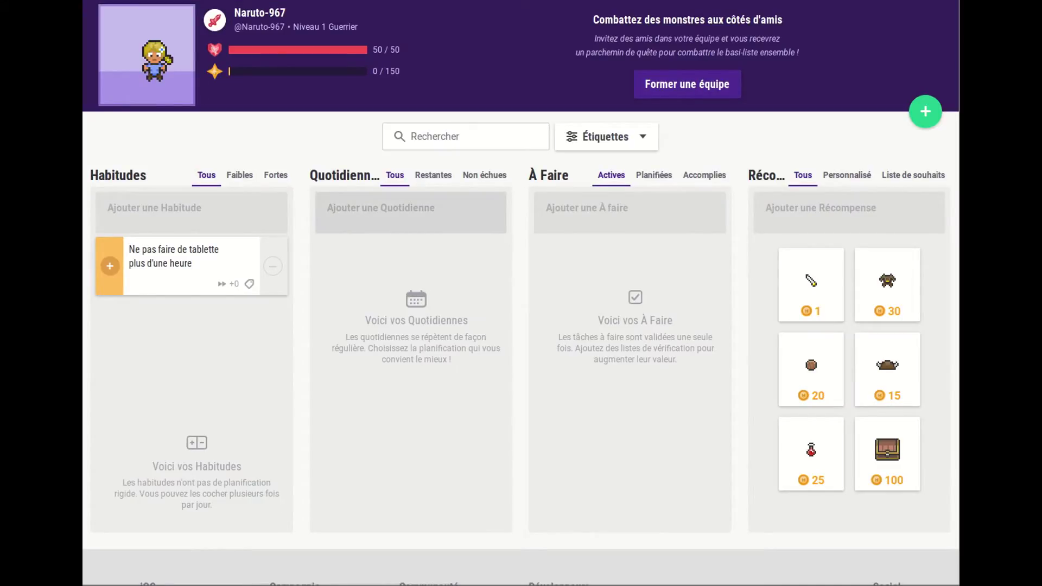
Add a daily task titled "Se brosser les dents"
{"action": "left_click", "coordinate": [411, 213]}
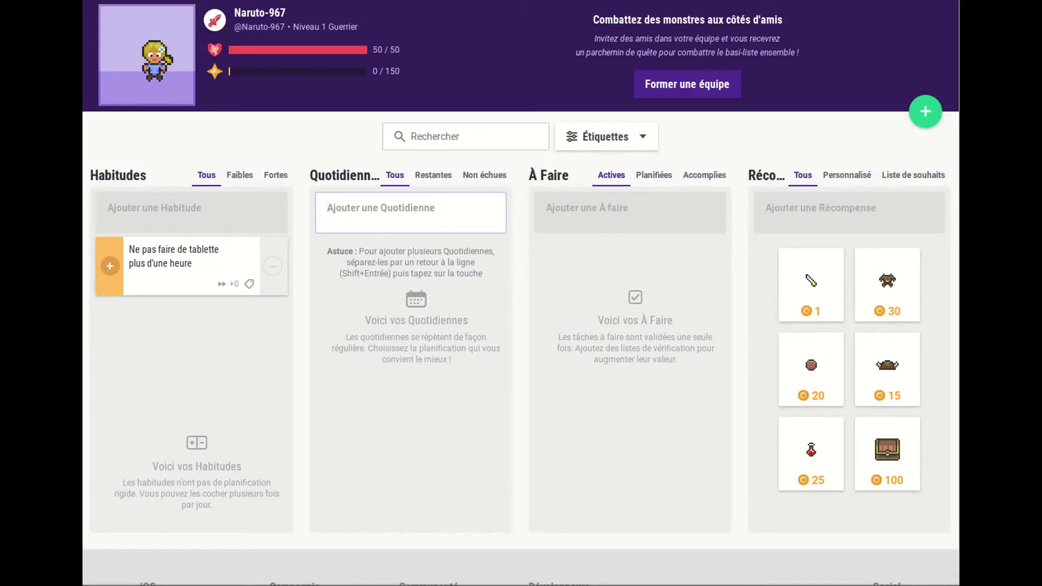
{"action": "type", "text": "Se"}
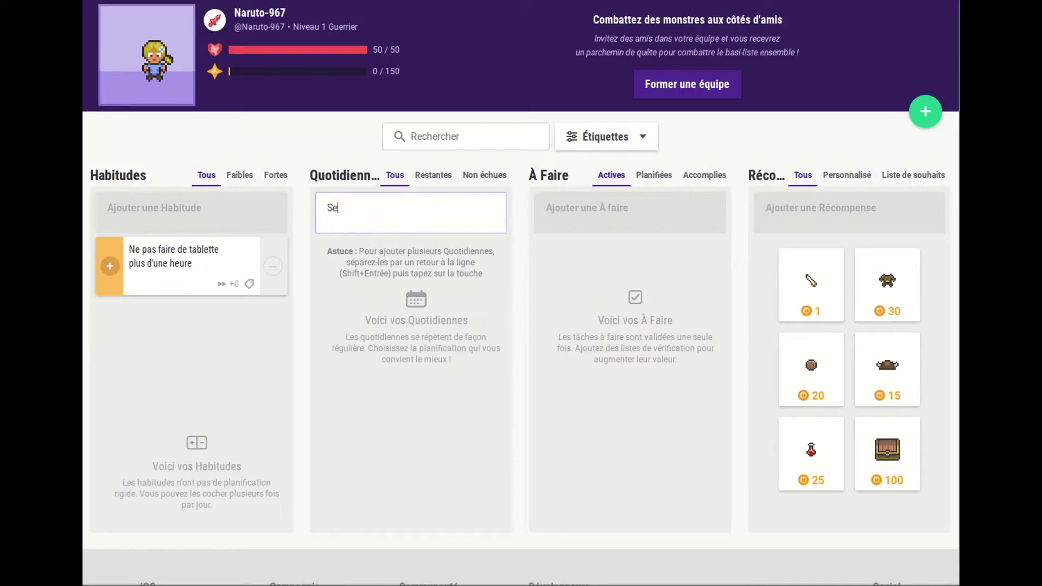
{"action": "type", "text": " brosser les dents"}
{"action": "key", "text": "Return"}
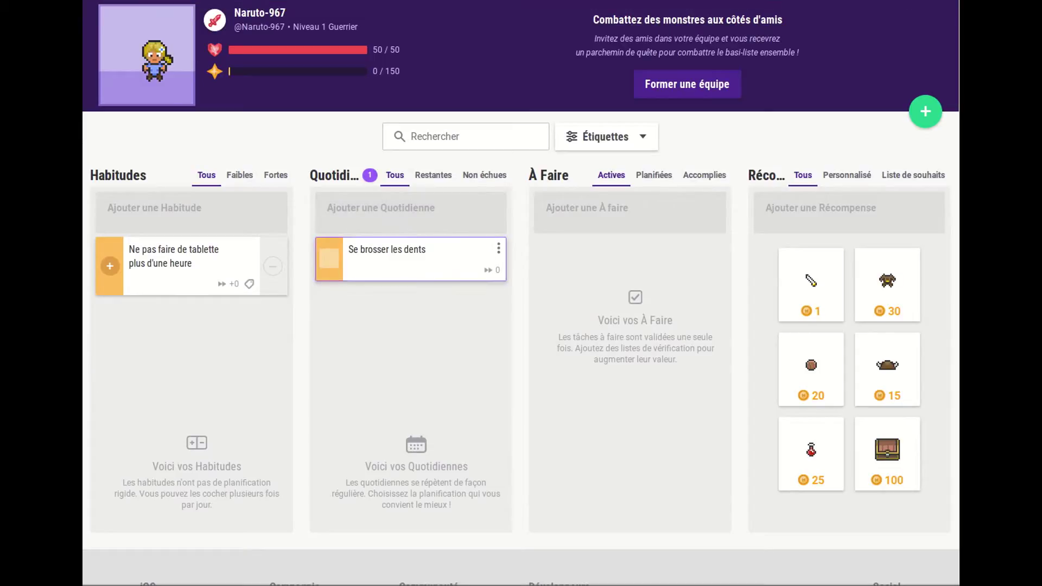
Open the "Se brosser les dents" daily and review its difficulty, start date, repetition, tag and advanced settings
{"action": "left_click", "coordinate": [412, 259]}
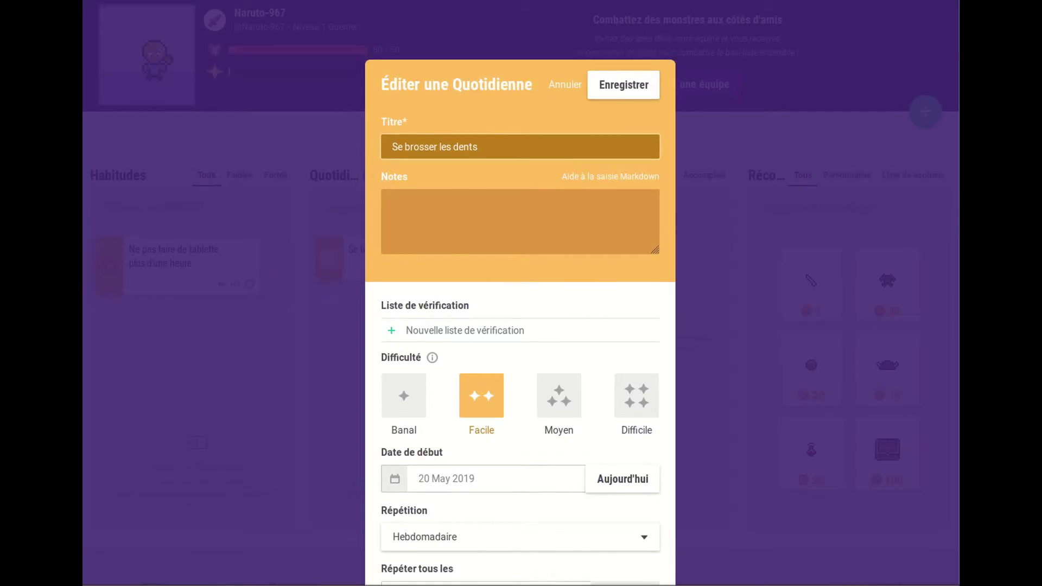
{"action": "scroll", "coordinate": [520, 294], "scroll_direction": "down", "scroll_amount": 4}
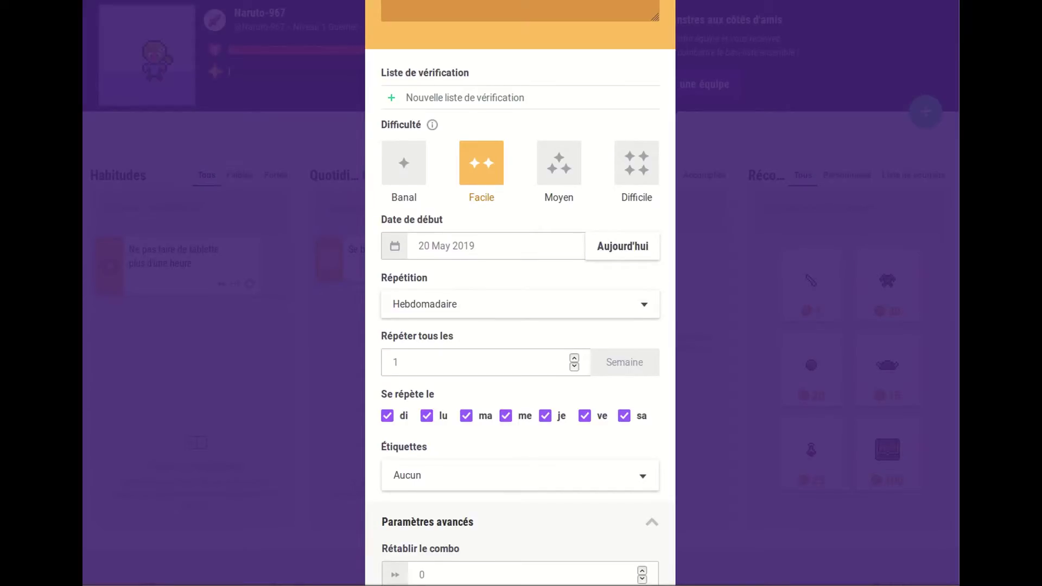
{"action": "scroll", "coordinate": [520, 293], "scroll_direction": "down", "scroll_amount": 3}
{"action": "scroll", "coordinate": [520, 293], "scroll_direction": "up", "scroll_amount": 5}
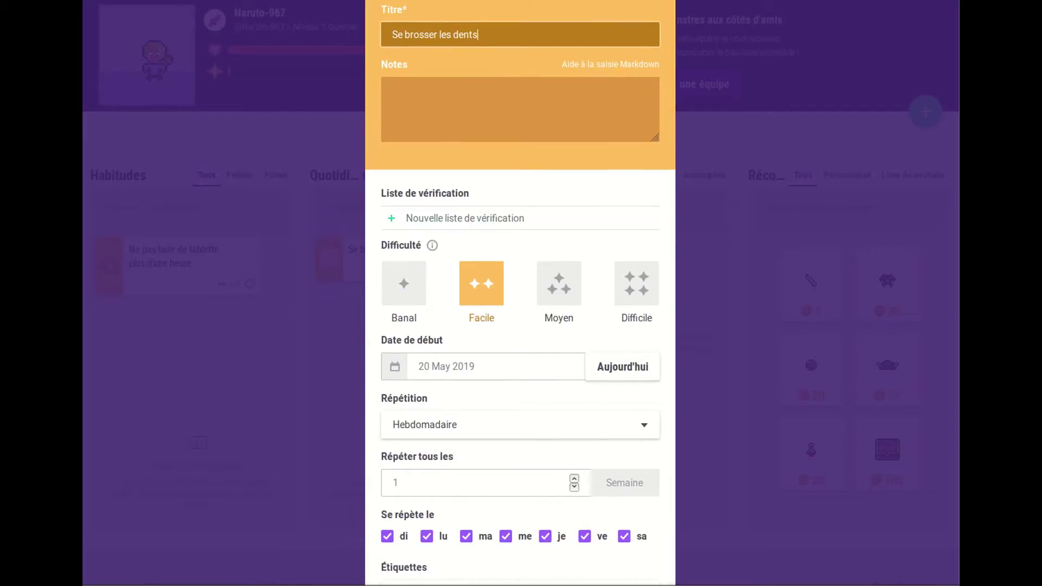
{"action": "scroll", "coordinate": [520, 293], "scroll_direction": "up", "scroll_amount": 2}
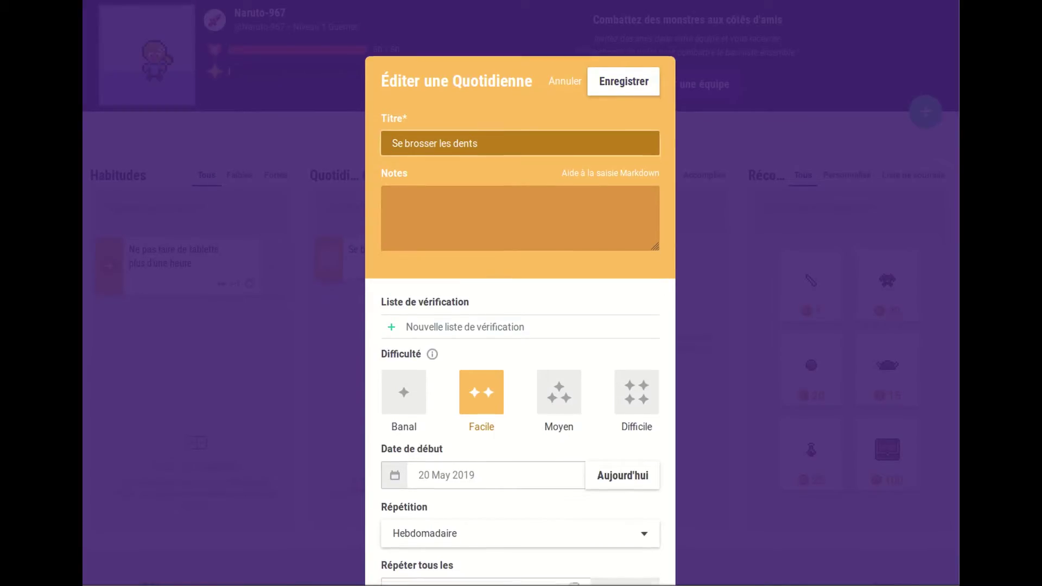
{"action": "scroll", "coordinate": [520, 326], "scroll_direction": "down", "scroll_amount": 3}
{"action": "scroll", "coordinate": [520, 325], "scroll_direction": "down", "scroll_amount": 3}
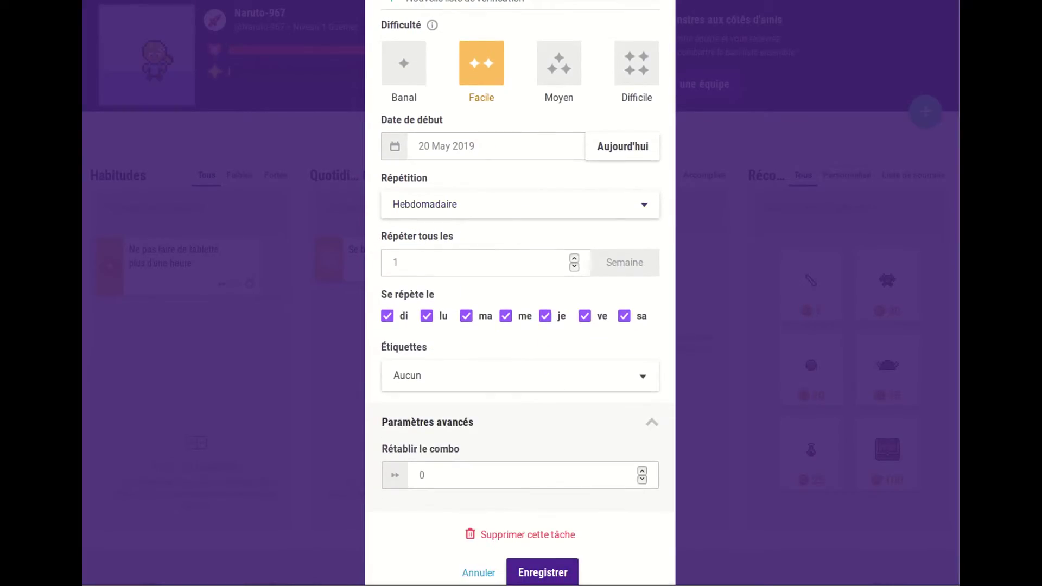
{"action": "scroll", "coordinate": [520, 326], "scroll_direction": "up", "scroll_amount": 2}
{"action": "scroll", "coordinate": [520, 325], "scroll_direction": "down", "scroll_amount": 2}
{"action": "scroll", "coordinate": [520, 326], "scroll_direction": "up", "scroll_amount": 6}
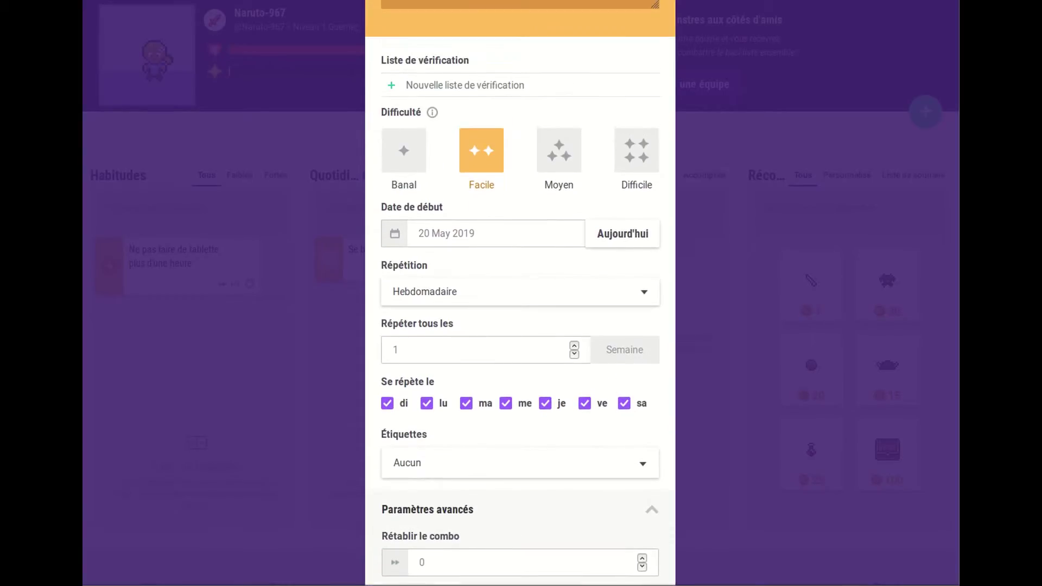
{"action": "key", "text": "Return"}
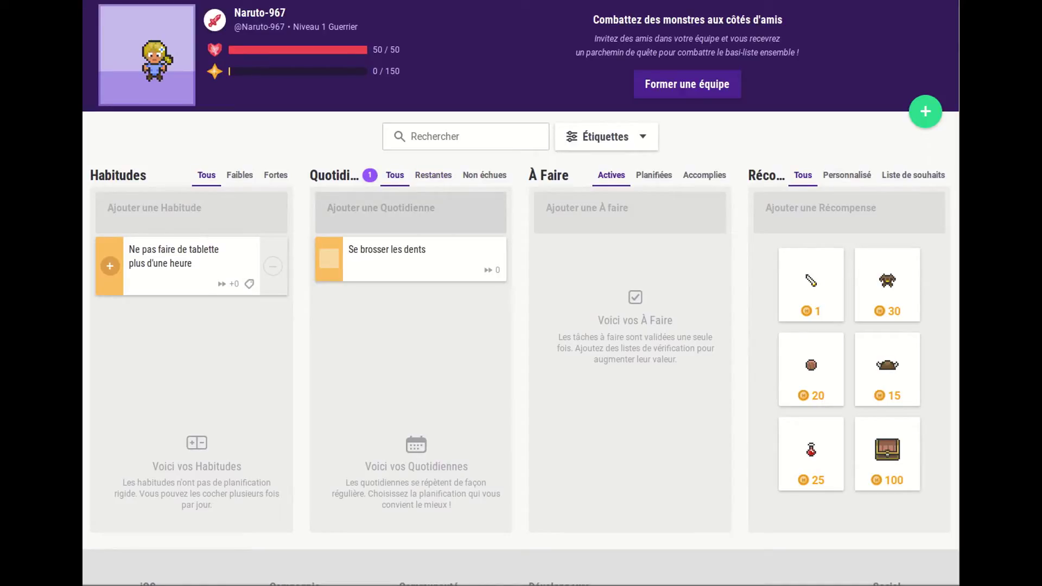
Add a daily task titled "Mettre la table" and start a new entry in the À Faire list
{"action": "left_click", "coordinate": [411, 213]}
{"action": "type", "text": "Mettre"}
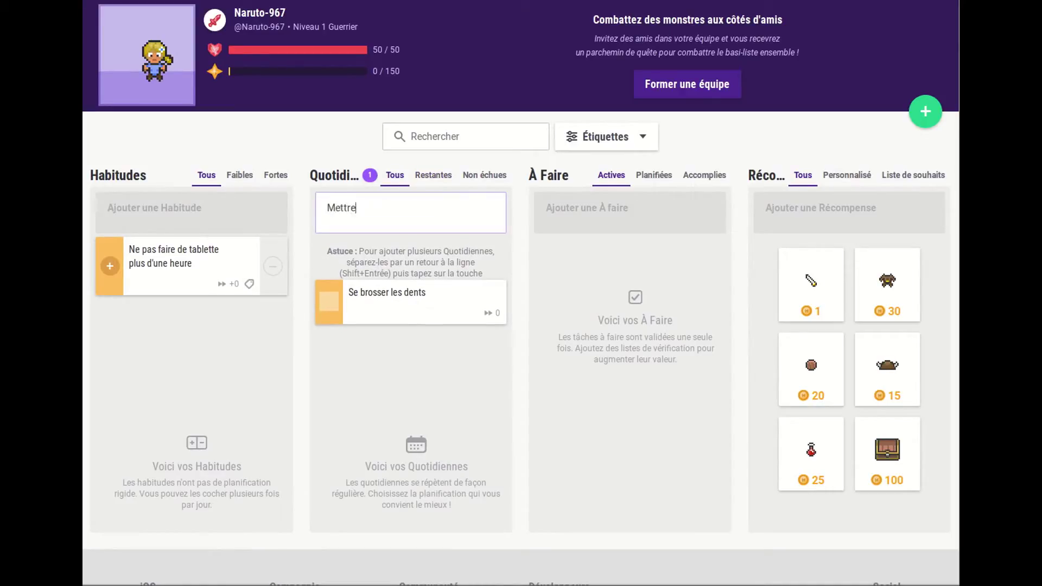
{"action": "type", "text": " la table"}
{"action": "key", "text": "Return"}
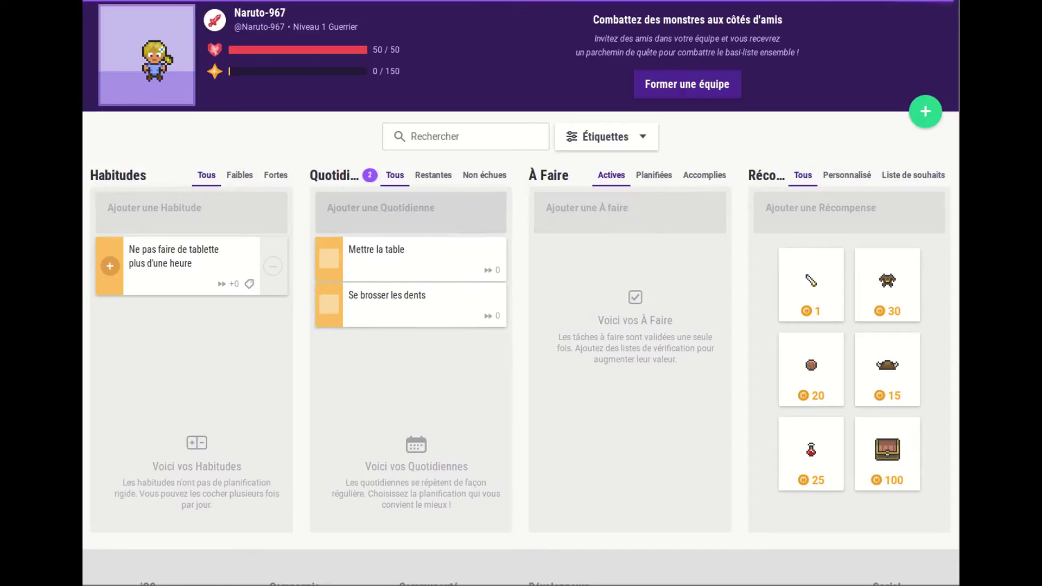
{"action": "left_click", "coordinate": [597, 209]}
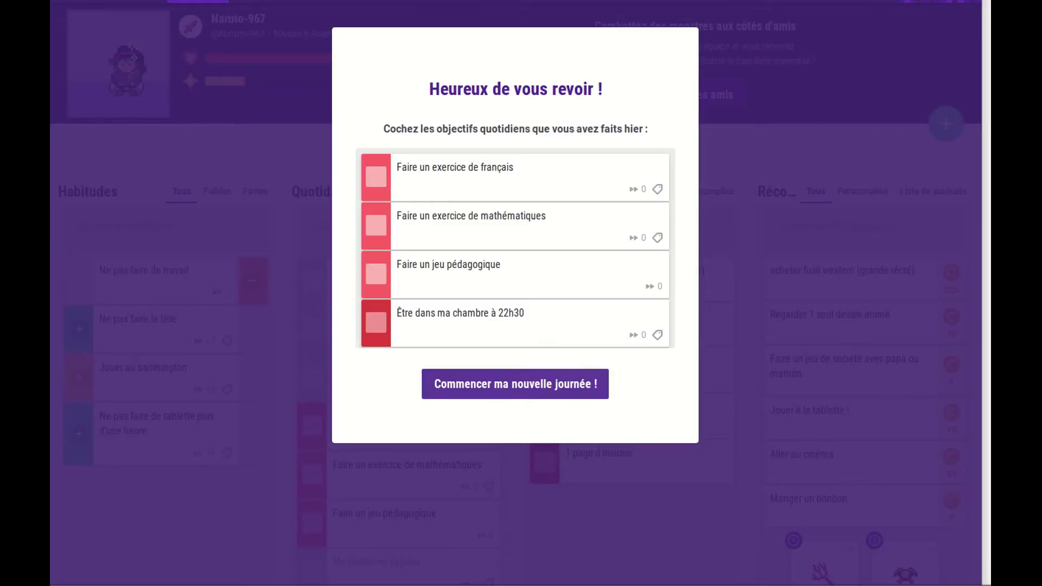
Start the new day without ticking any of yesterday's dailies, and dismiss the login counter and Bailey's news
{"action": "key", "text": "Return"}
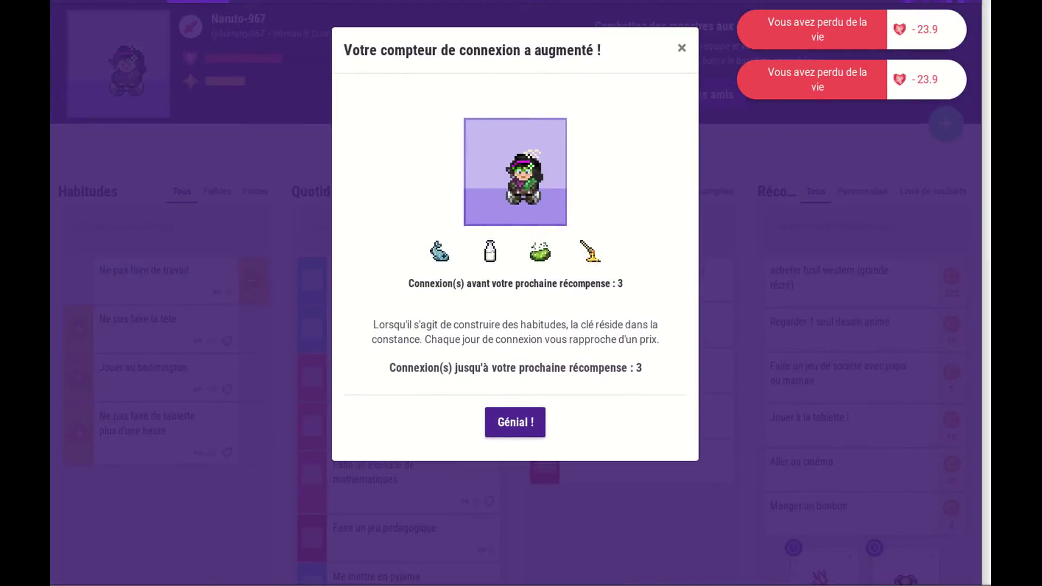
{"action": "key", "text": "Return"}
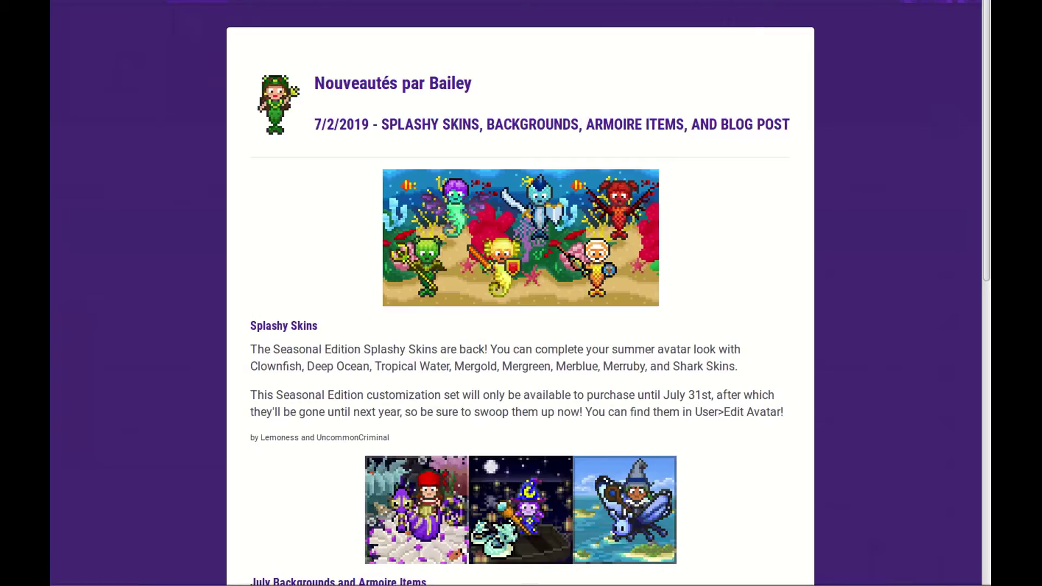
{"action": "mouse_move", "coordinate": [263, 13]}
{"action": "scroll", "coordinate": [520, 293], "scroll_direction": "down", "scroll_amount": 4}
{"action": "scroll", "coordinate": [520, 293], "scroll_direction": "down", "scroll_amount": 6}
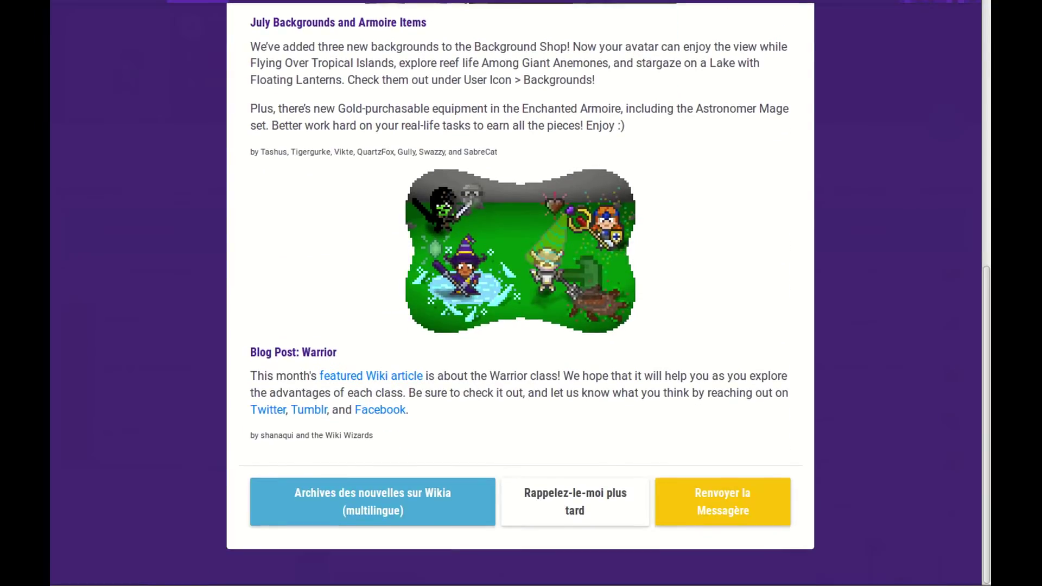
{"action": "left_click", "coordinate": [722, 502]}
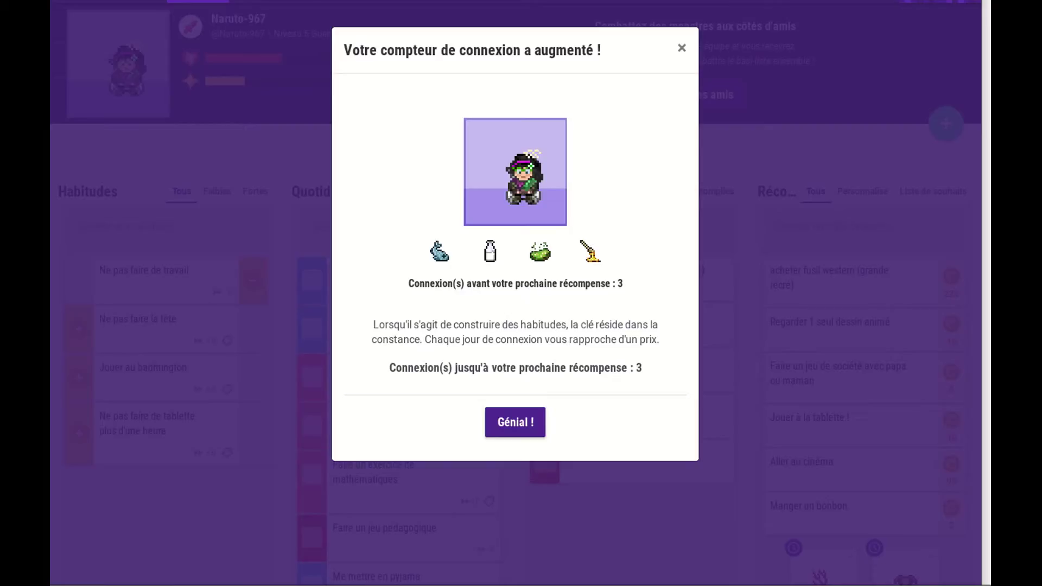
{"action": "left_click", "coordinate": [515, 423]}
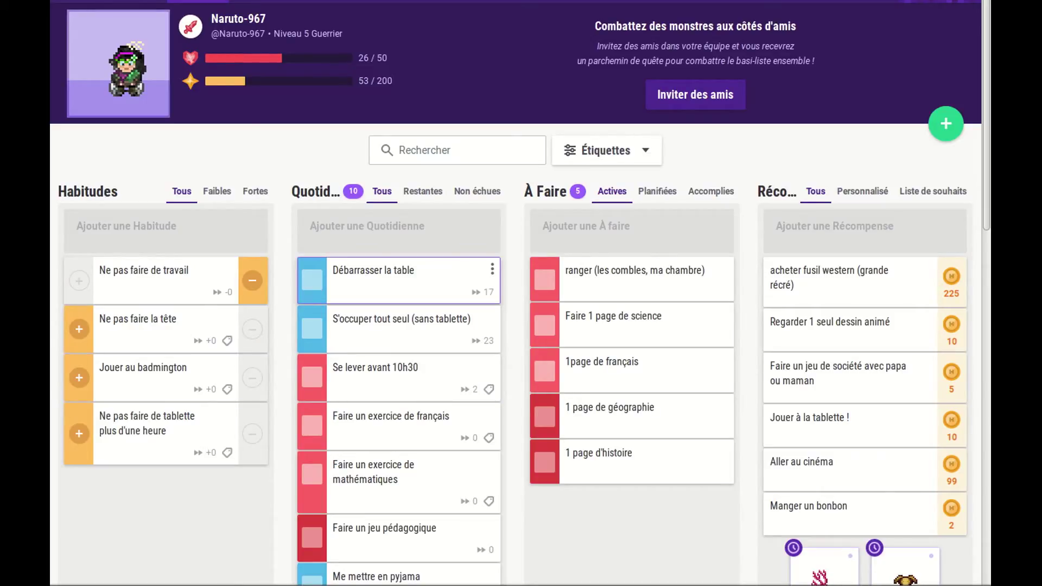
Review the existing habits, dailies, to-dos and rewards across the four task columns
{"action": "scroll", "coordinate": [520, 325], "scroll_direction": "down", "scroll_amount": 5}
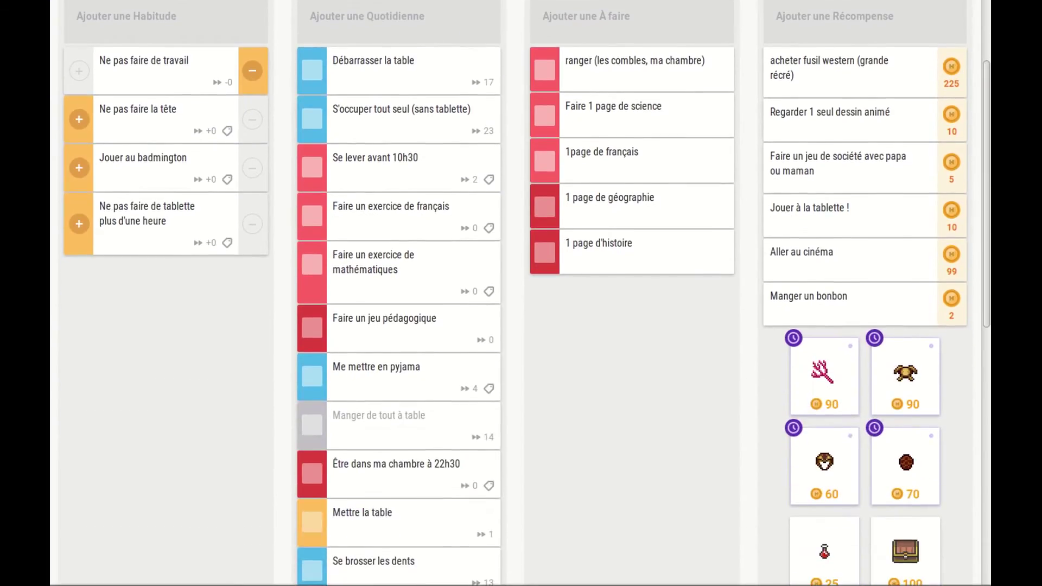
{"action": "scroll", "coordinate": [520, 326], "scroll_direction": "up", "scroll_amount": 3}
{"action": "scroll", "coordinate": [651, 337], "scroll_direction": "up", "scroll_amount": 1}
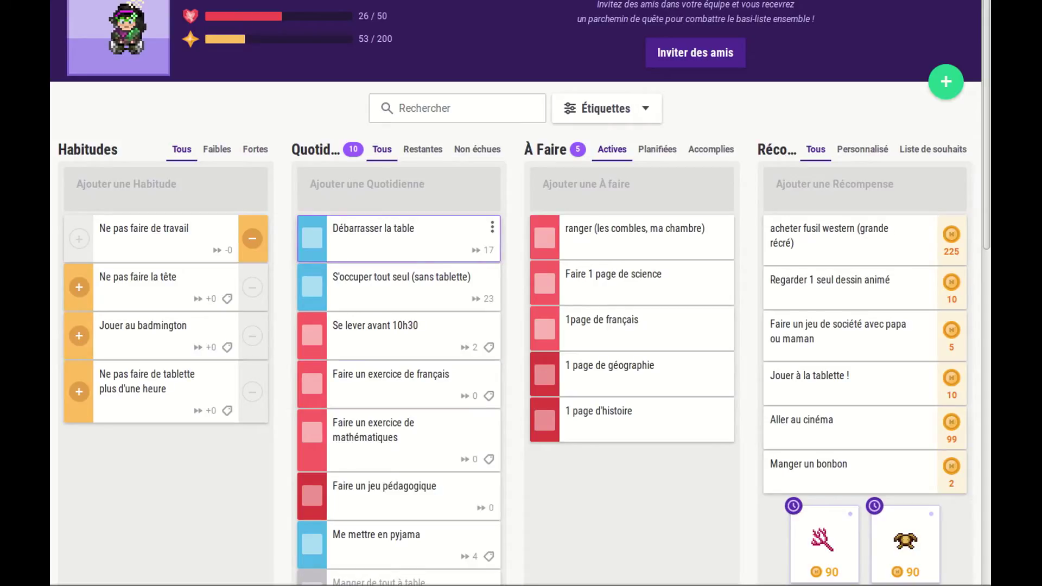
{"action": "scroll", "coordinate": [399, 228], "scroll_direction": "down", "scroll_amount": 3}
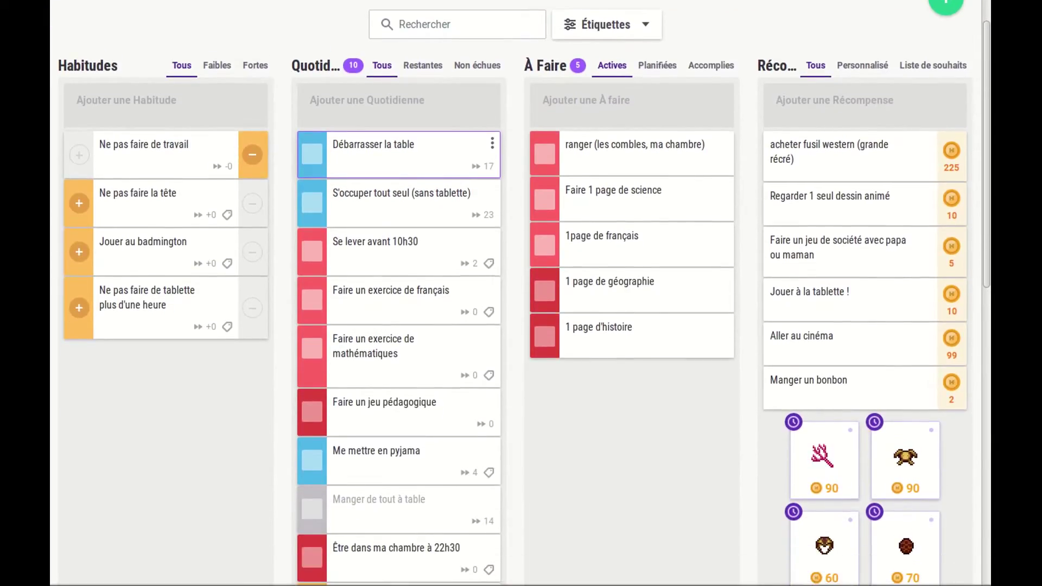
{"action": "scroll", "coordinate": [399, 194], "scroll_direction": "down", "scroll_amount": 2}
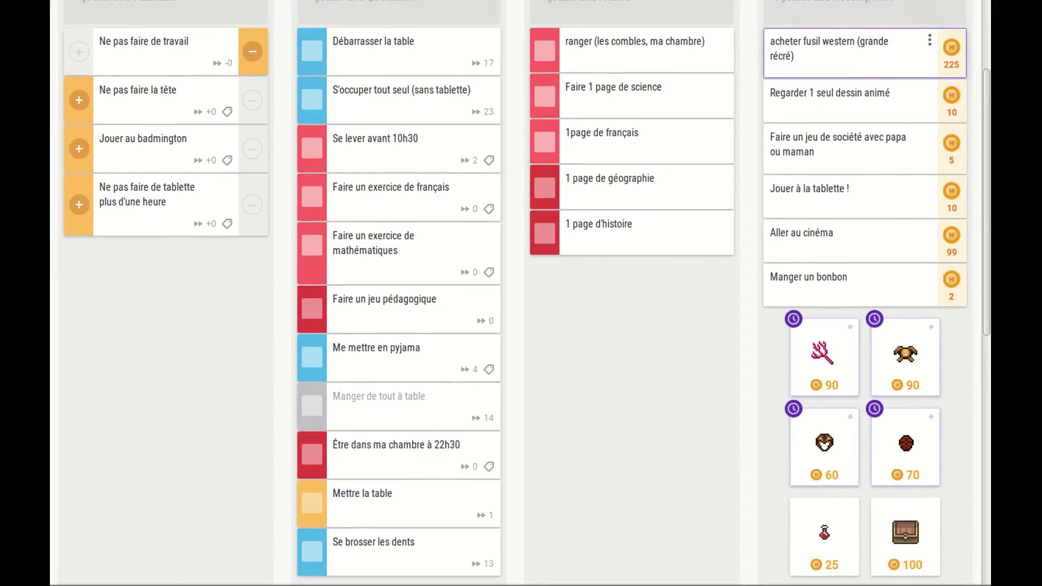
{"action": "scroll", "coordinate": [527, 293], "scroll_direction": "up", "scroll_amount": 2}
{"action": "scroll", "coordinate": [863, 114], "scroll_direction": "up", "scroll_amount": 3}
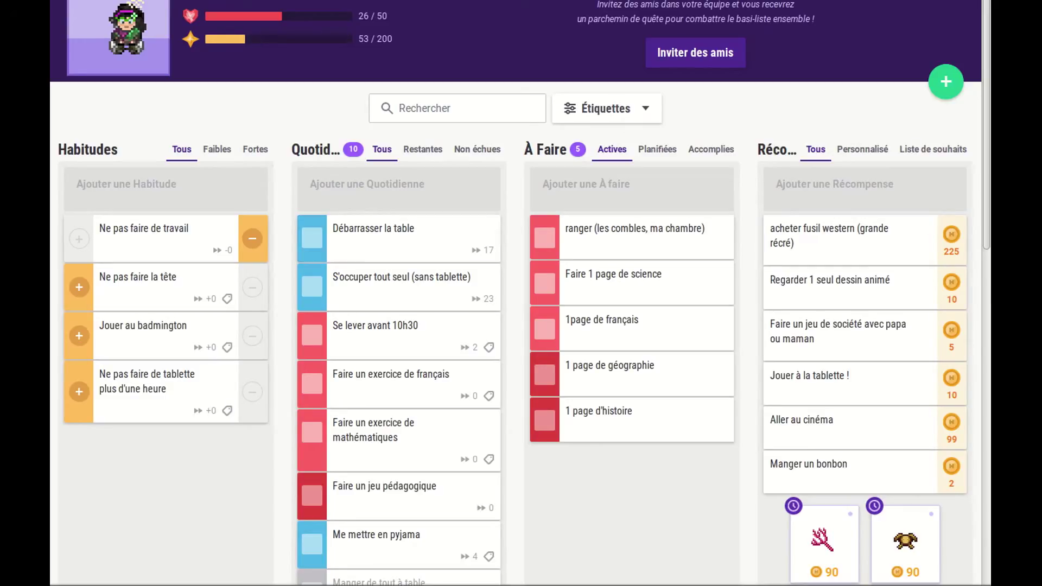
View the avatar's profile with its health and experience bars, and close it again
{"action": "left_click", "coordinate": [286, 16]}
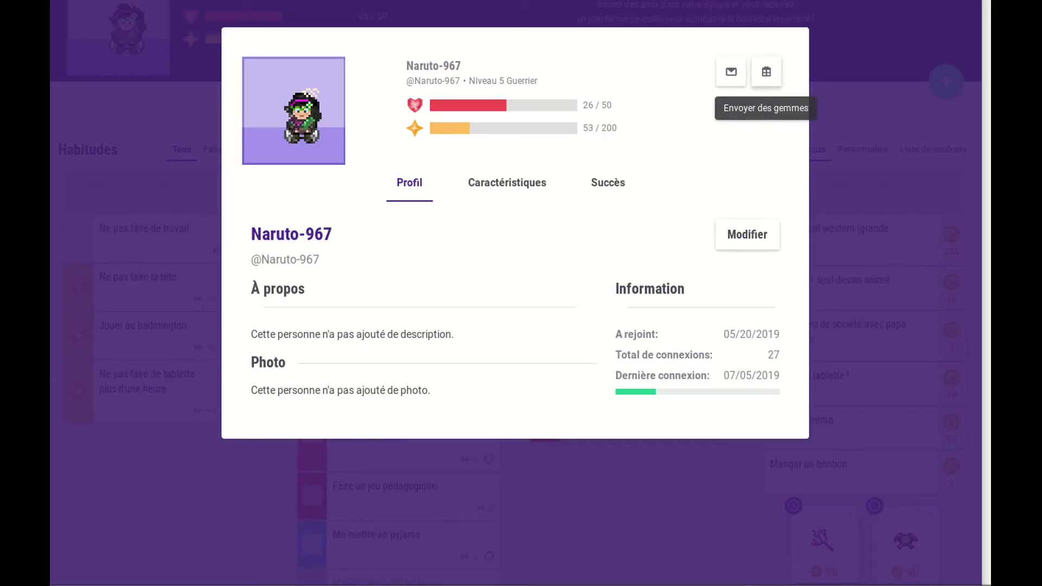
{"action": "key", "text": "Escape"}
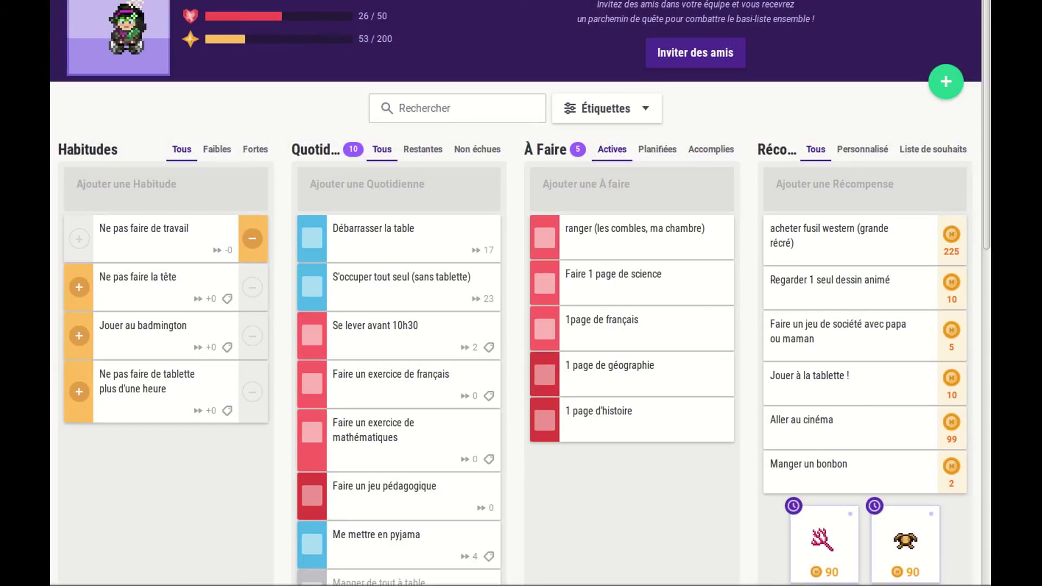
{"action": "left_click", "coordinate": [285, 39]}
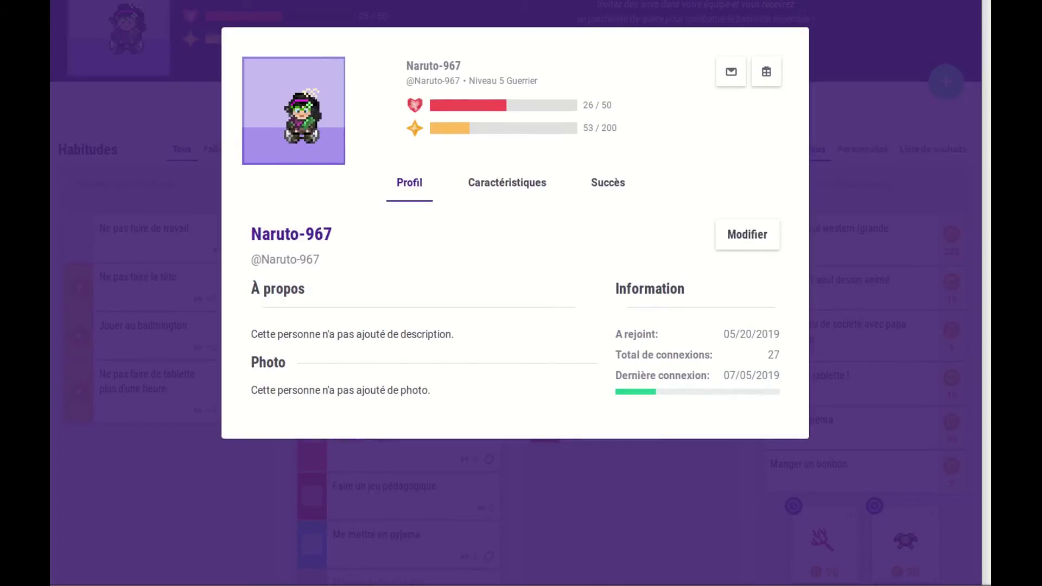
{"action": "key", "text": "Escape"}
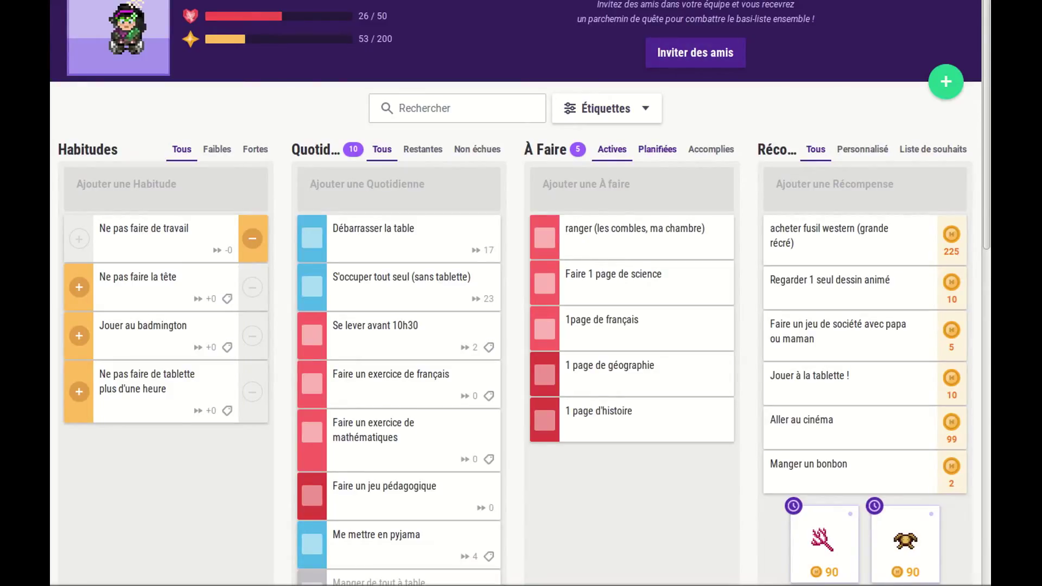
Examine the details of the Red Coral and Carapace Armor rewards and look over the remaining purchasable equipment
{"action": "scroll", "coordinate": [520, 293], "scroll_direction": "down", "scroll_amount": 5}
{"action": "mouse_move", "coordinate": [824, 205]}
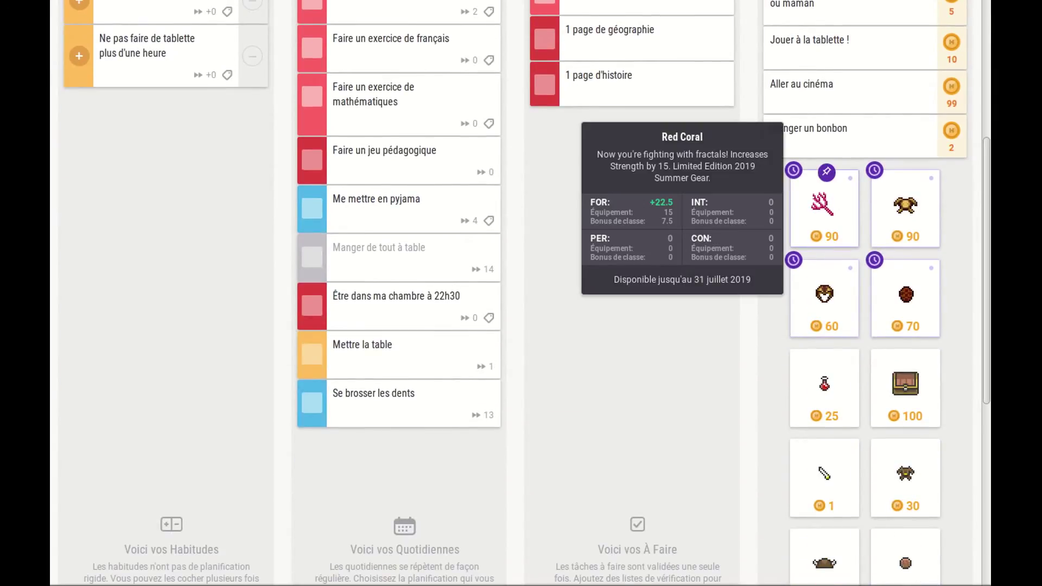
{"action": "left_click", "coordinate": [824, 205]}
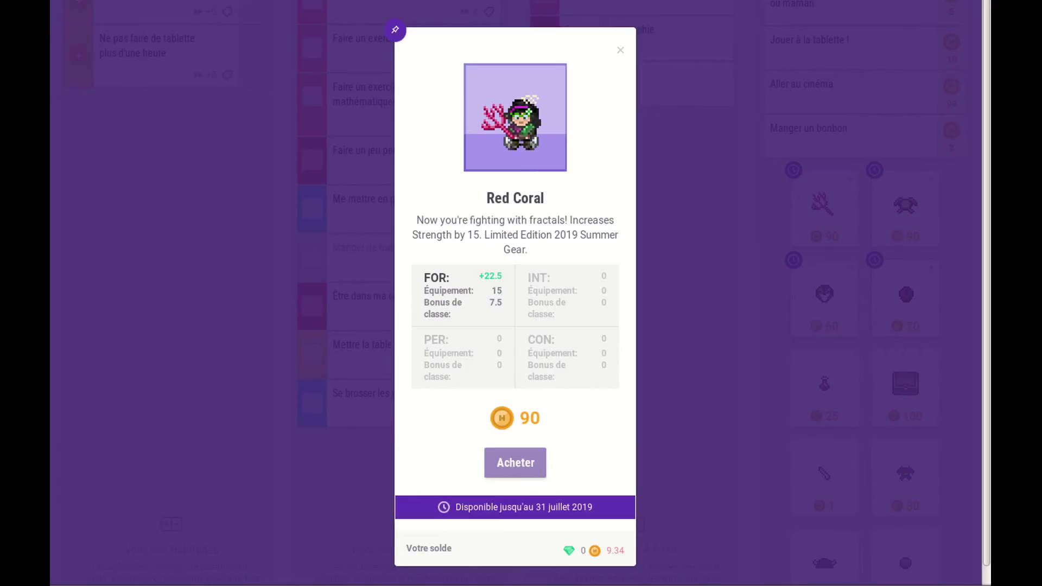
{"action": "key", "text": "Escape"}
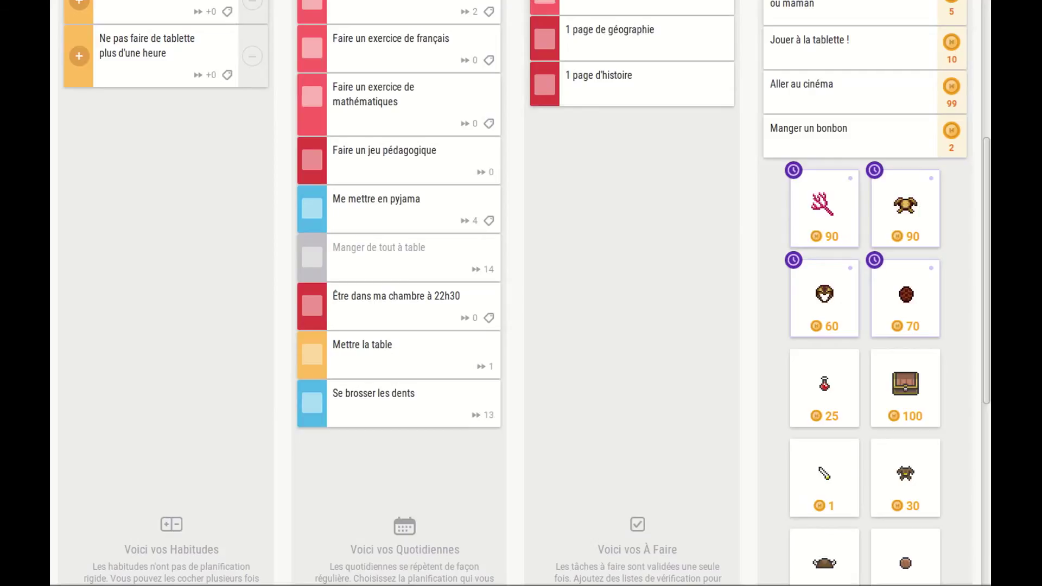
{"action": "left_click", "coordinate": [905, 206]}
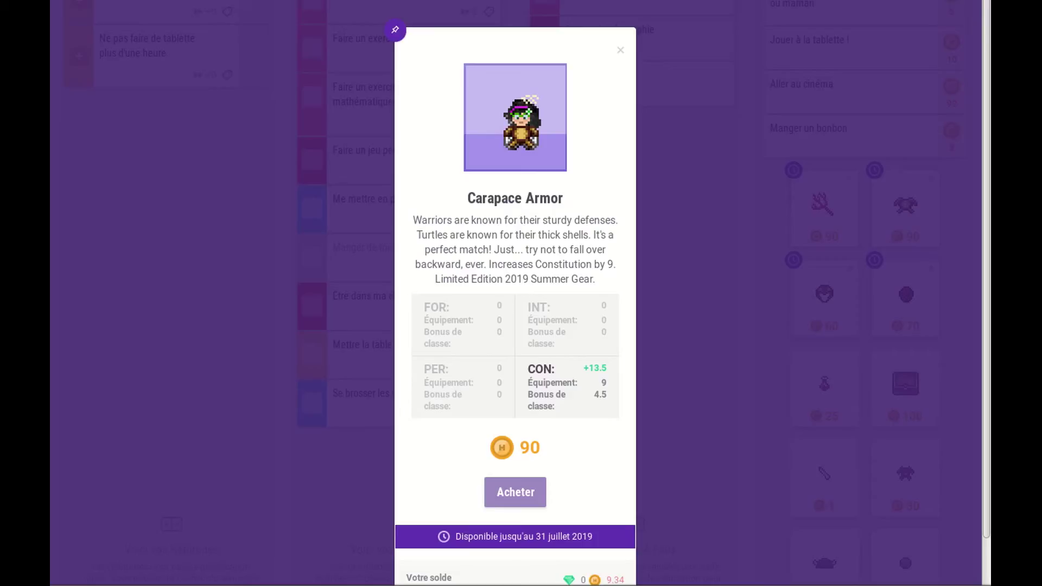
{"action": "key", "text": "Escape"}
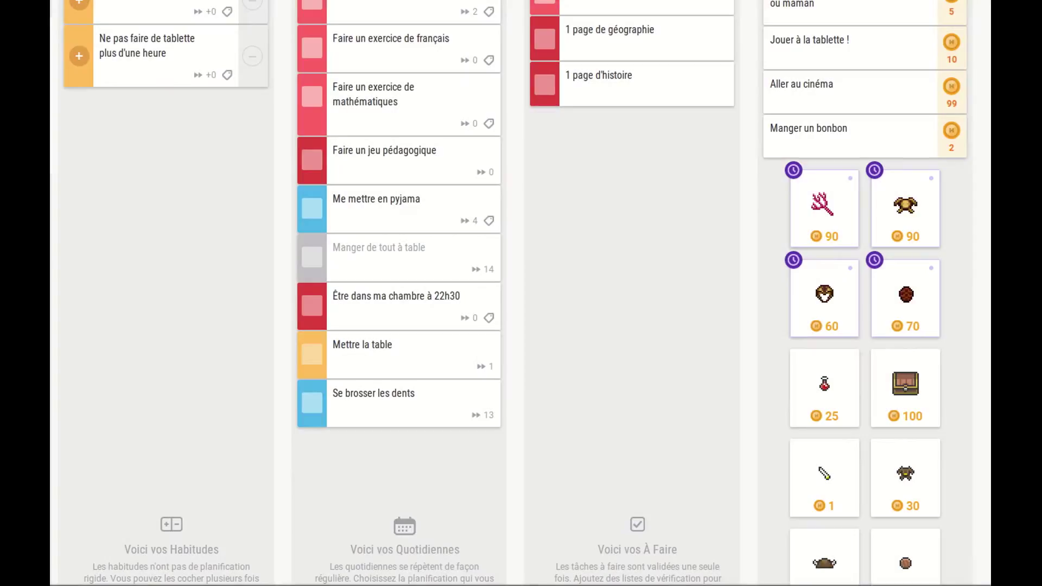
{"action": "scroll", "coordinate": [905, 380], "scroll_direction": "down", "scroll_amount": 5}
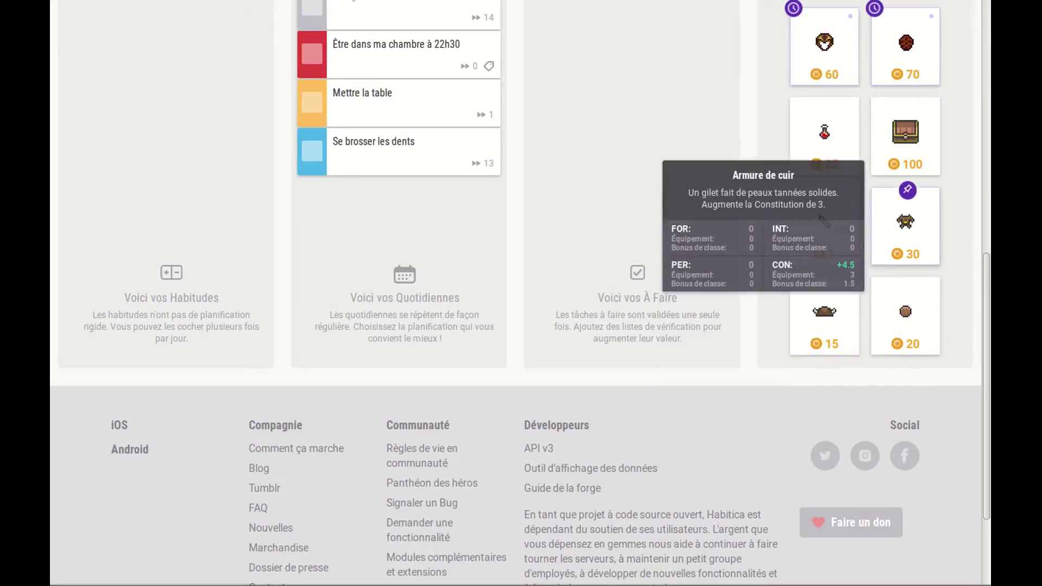
{"action": "scroll", "coordinate": [905, 271], "scroll_direction": "up", "scroll_amount": 7}
{"action": "scroll", "coordinate": [863, 260], "scroll_direction": "up", "scroll_amount": 5}
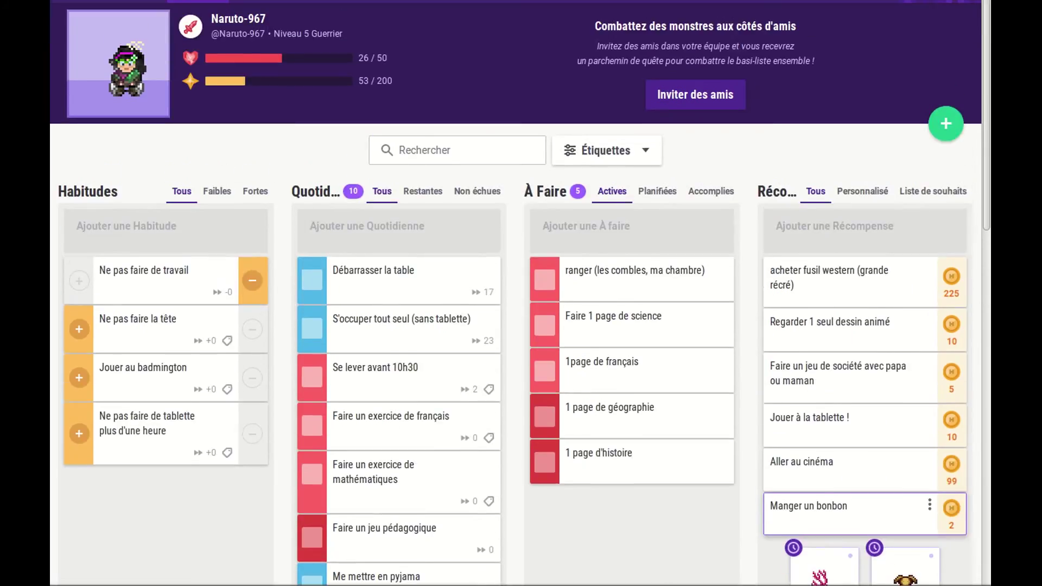
Open the inventory's Objets page and look through the eggs, hatching potions, food, special items and quests
{"action": "mouse_move", "coordinate": [379, 2]}
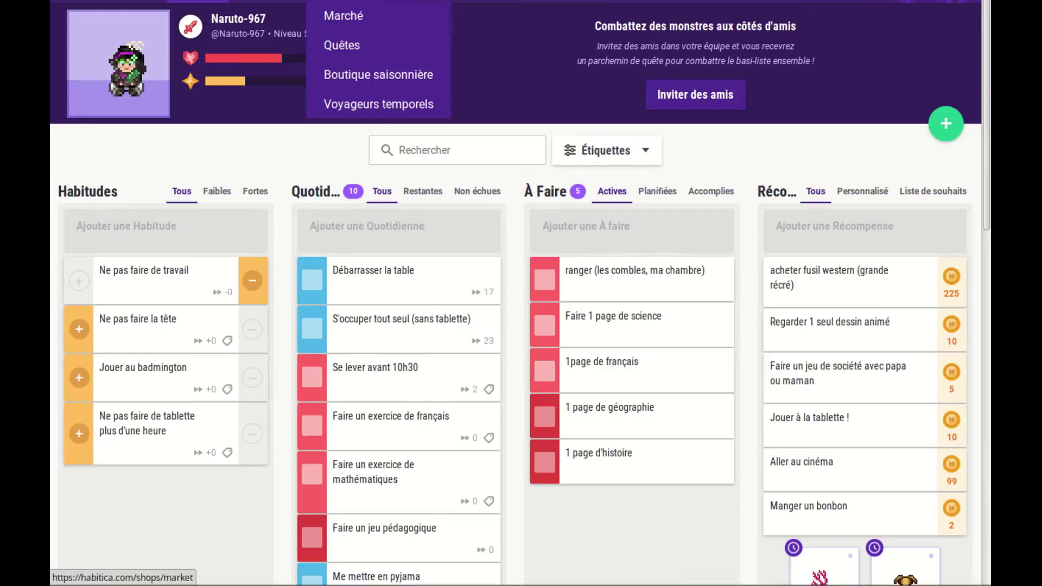
{"action": "left_click", "coordinate": [263, 16]}
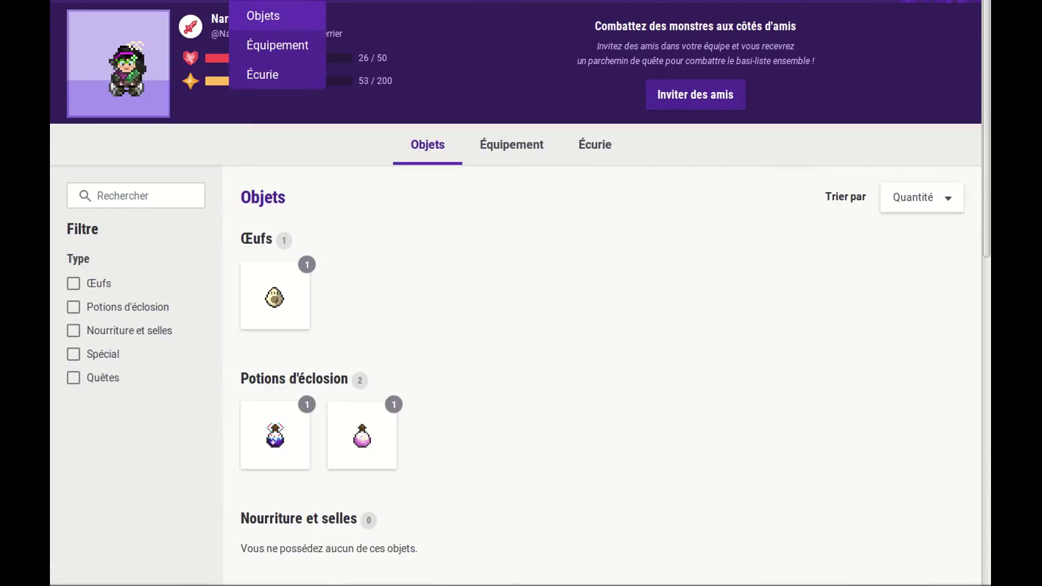
{"action": "mouse_move", "coordinate": [275, 435]}
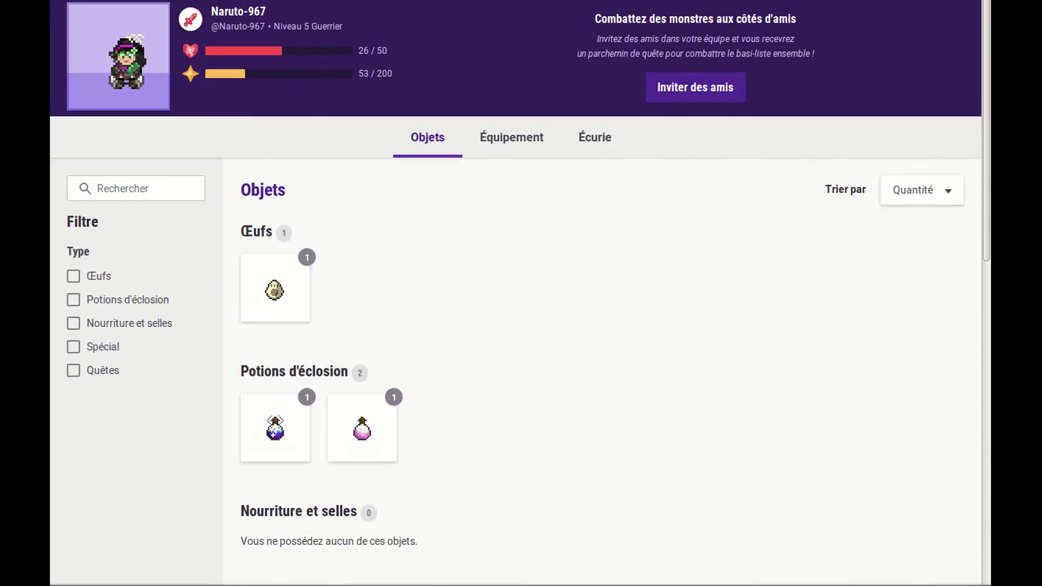
{"action": "scroll", "coordinate": [520, 293], "scroll_direction": "down", "scroll_amount": 6}
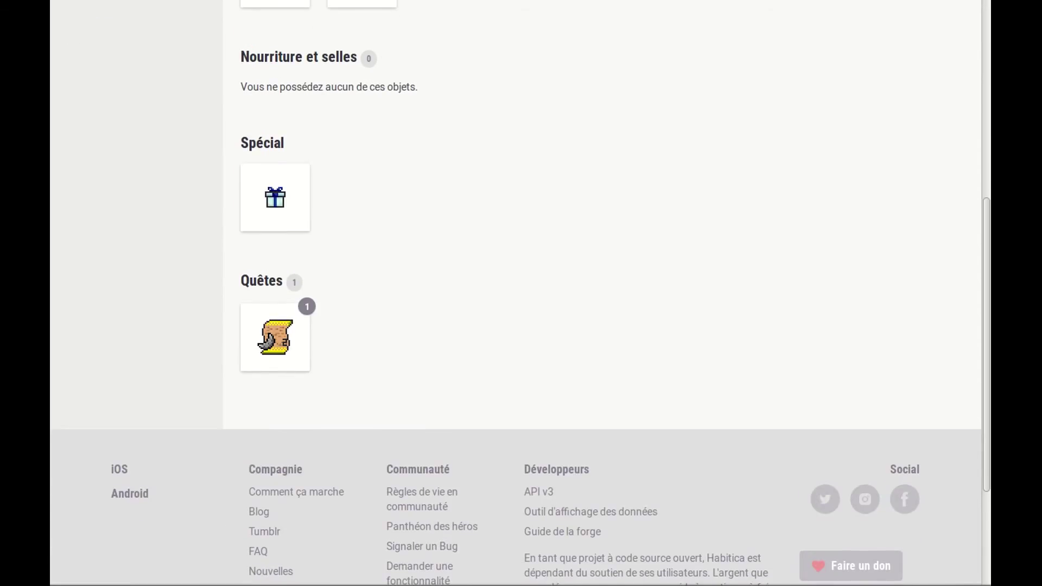
Open the inventory's Équipement page and look through the owned gear by type and the details of the equipped items
{"action": "left_click", "coordinate": [275, 337]}
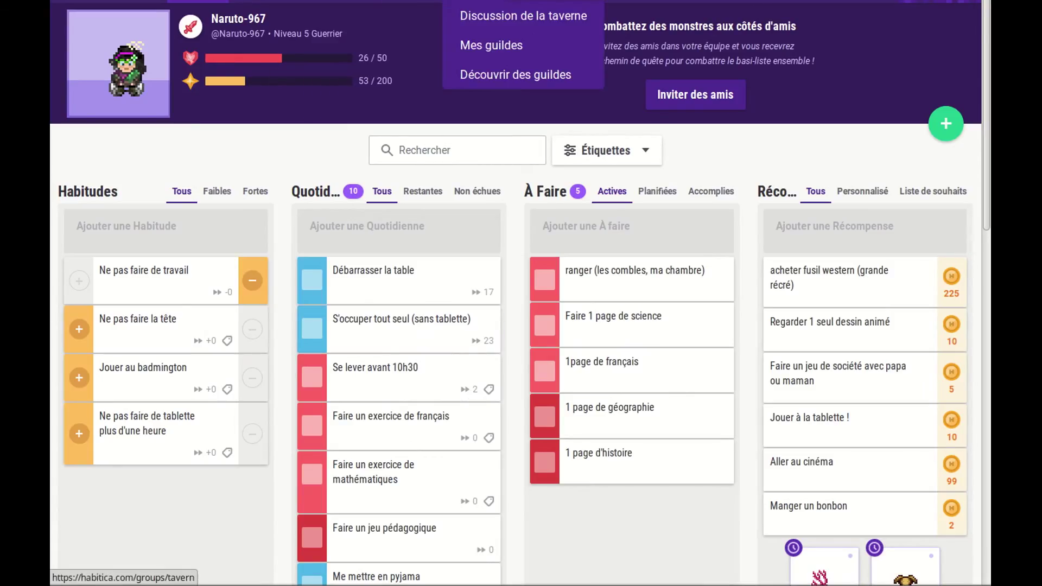
{"action": "mouse_move", "coordinate": [277, 2]}
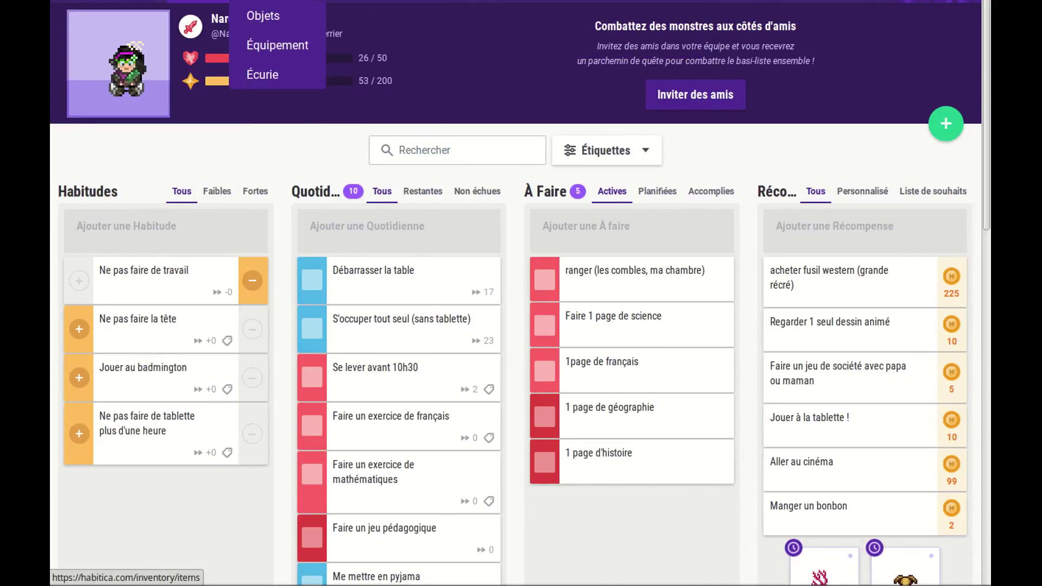
{"action": "left_click", "coordinate": [277, 45]}
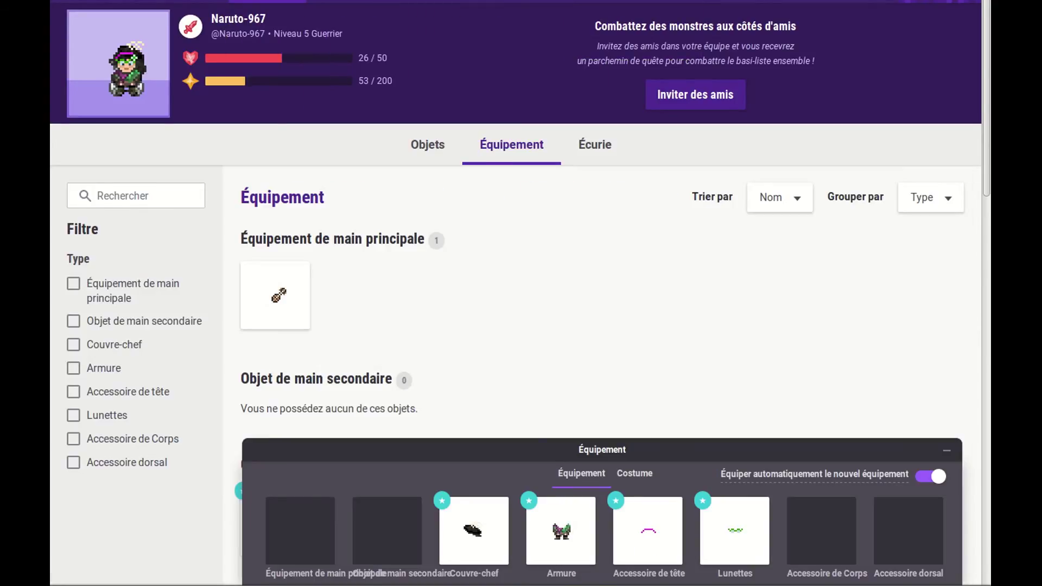
{"action": "scroll", "coordinate": [516, 293], "scroll_direction": "down", "scroll_amount": 3}
{"action": "scroll", "coordinate": [602, 217], "scroll_direction": "down", "scroll_amount": 3}
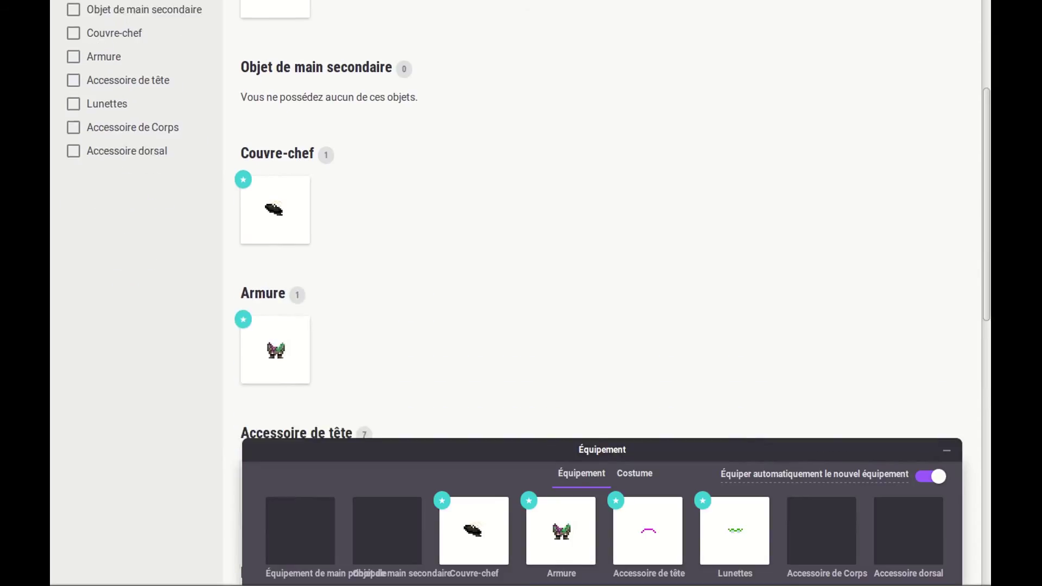
{"action": "mouse_move", "coordinate": [474, 530]}
{"action": "mouse_move", "coordinate": [561, 531]}
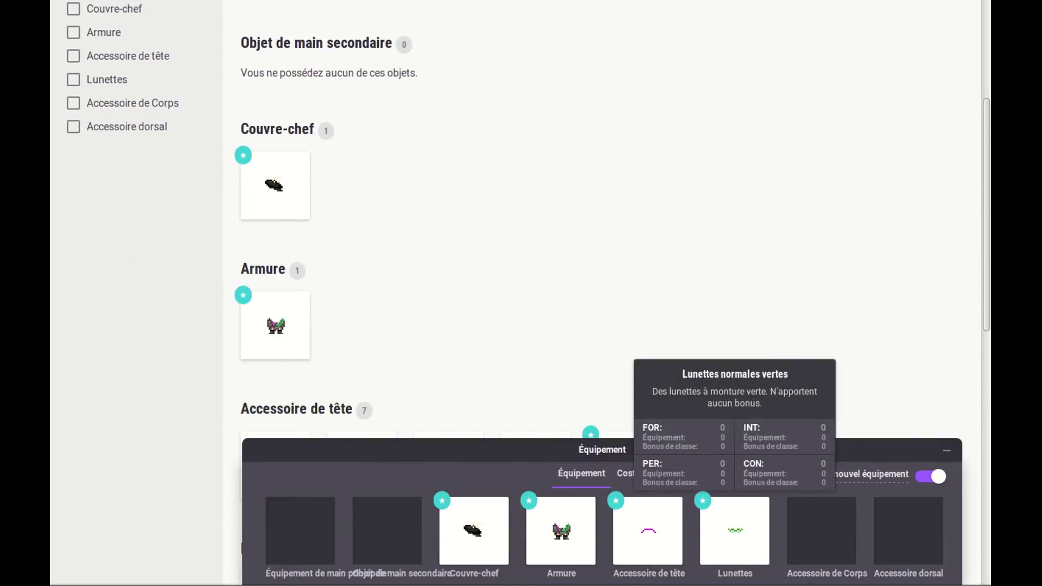
{"action": "scroll", "coordinate": [275, 293], "scroll_direction": "up", "scroll_amount": 6}
{"action": "scroll", "coordinate": [275, 293], "scroll_direction": "up", "scroll_amount": 1}
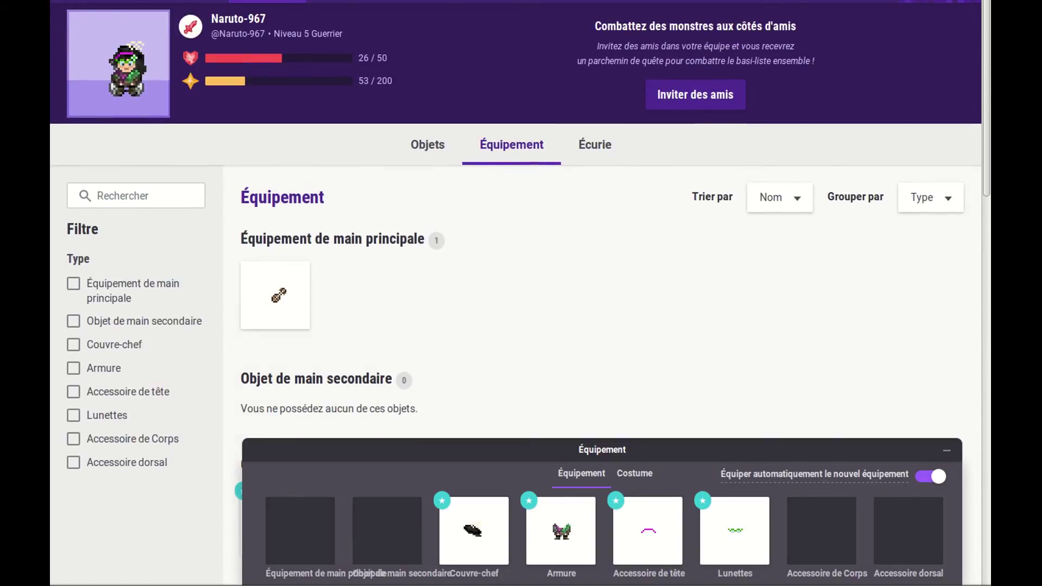
Open the Écurie page and look through the Familiers section, including the bébé loup pourpre royal pet
{"action": "mouse_move", "coordinate": [266, 2]}
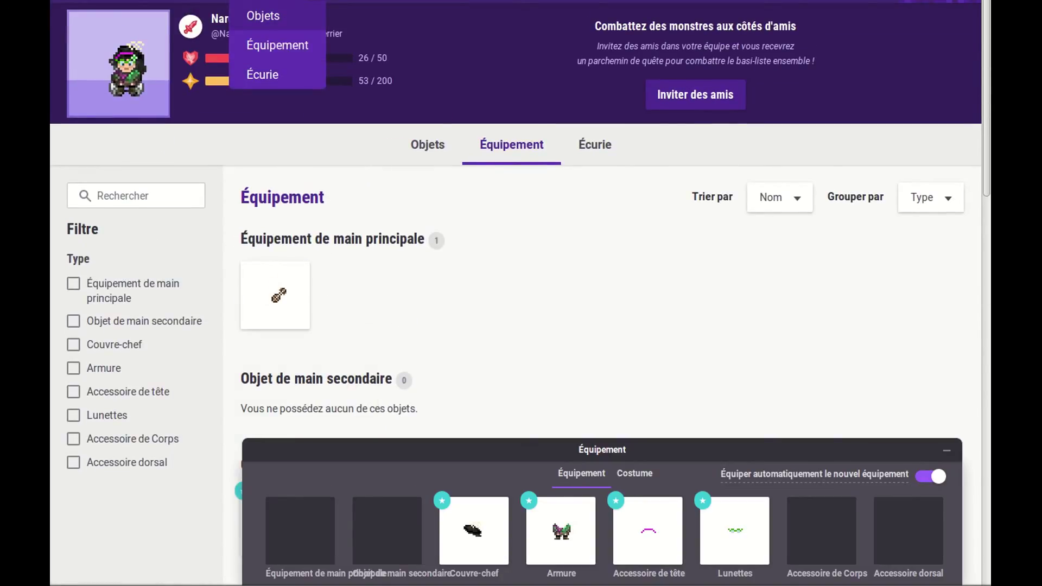
{"action": "left_click", "coordinate": [263, 74]}
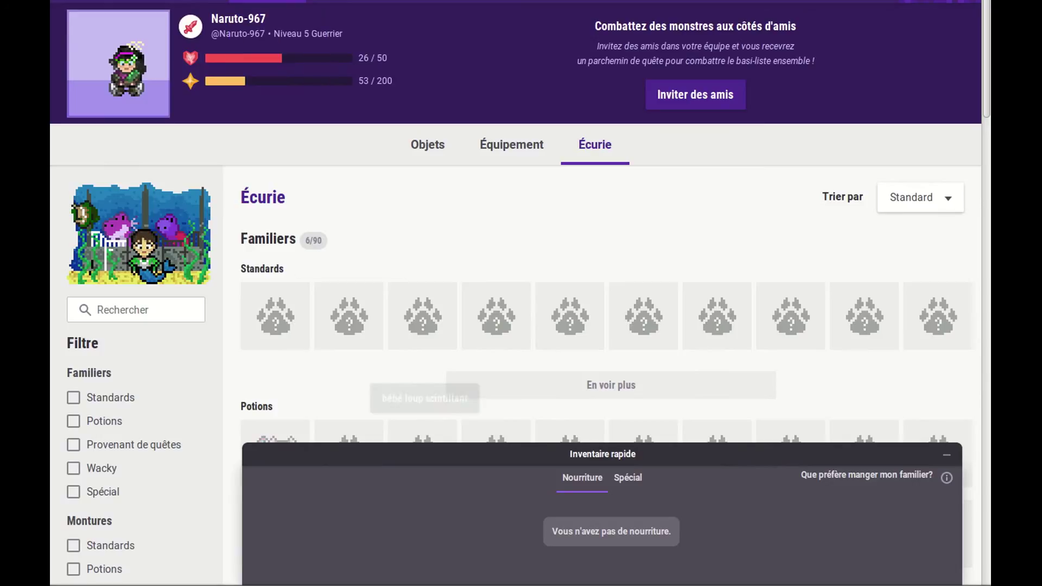
{"action": "scroll", "coordinate": [423, 413], "scroll_direction": "down", "scroll_amount": 6}
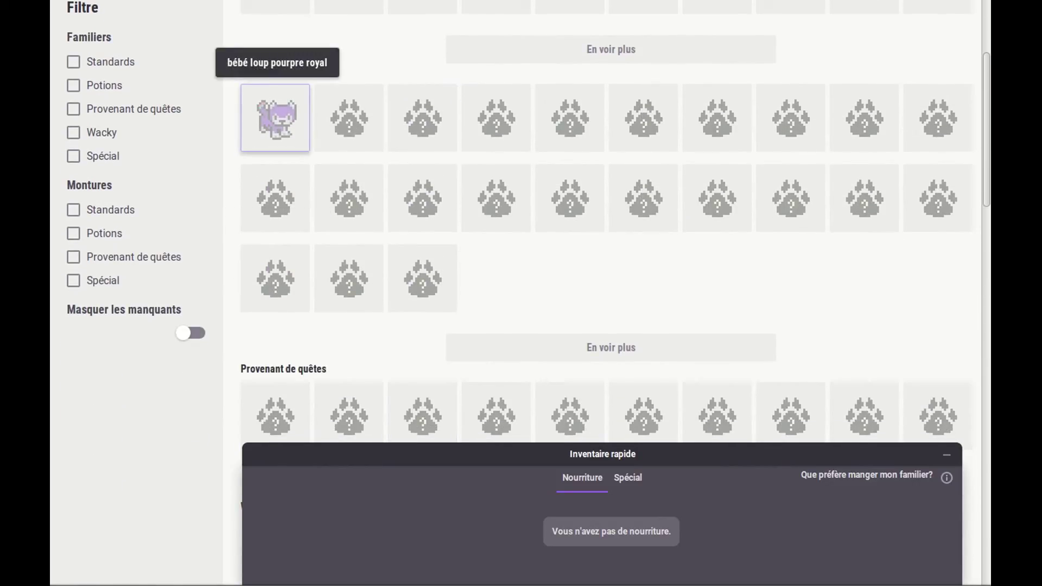
{"action": "scroll", "coordinate": [607, 244], "scroll_direction": "up", "scroll_amount": 4}
{"action": "scroll", "coordinate": [607, 244], "scroll_direction": "down", "scroll_amount": 10}
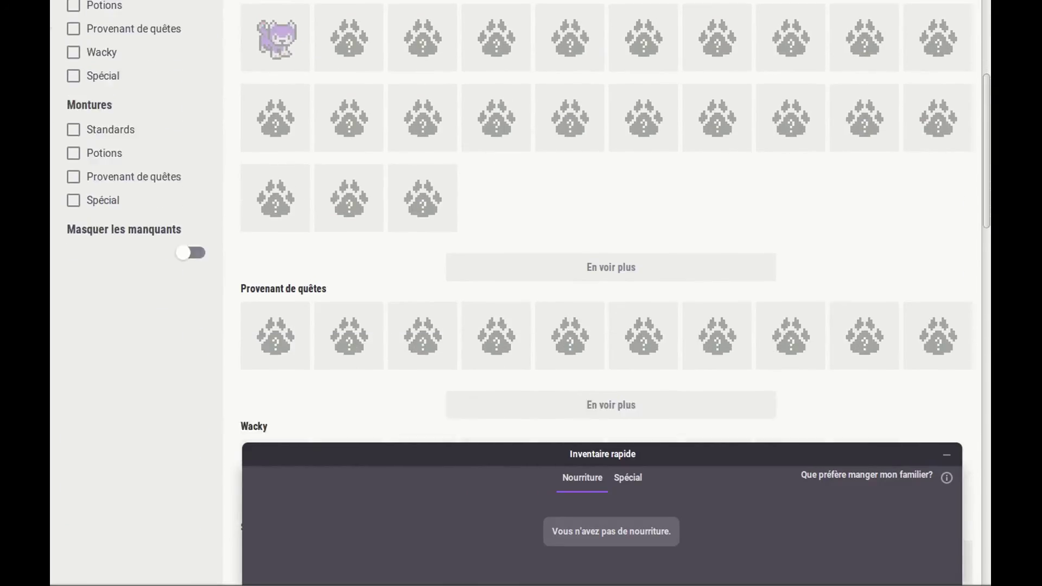
{"action": "scroll", "coordinate": [276, 119], "scroll_direction": "up", "scroll_amount": 13}
Look through the Montures section of the stable, checking the names of the Loup pourpre royal and Orque mounts
{"action": "scroll", "coordinate": [275, 120], "scroll_direction": "down", "scroll_amount": 6}
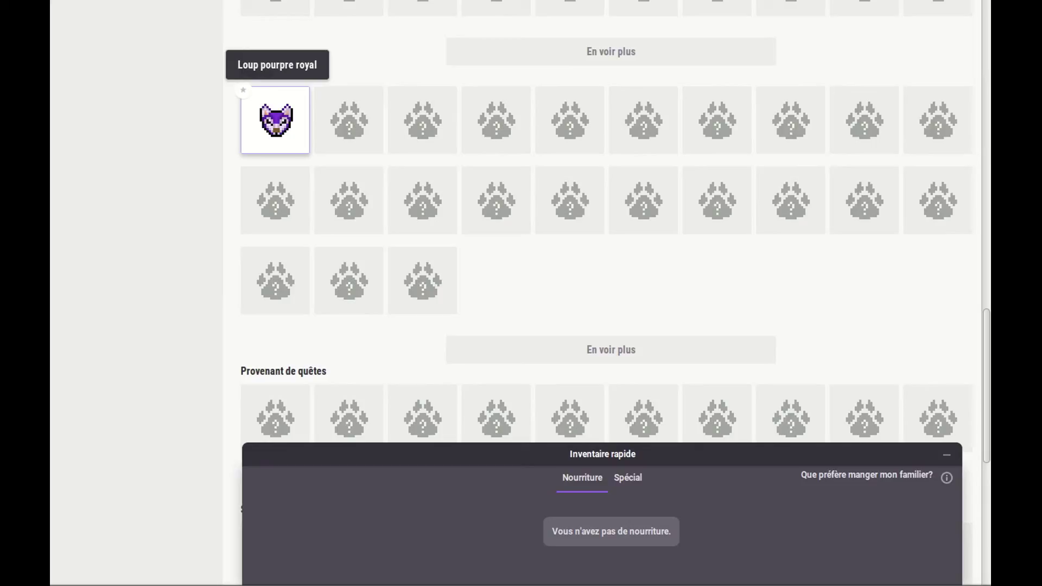
{"action": "scroll", "coordinate": [275, 119], "scroll_direction": "down", "scroll_amount": 8}
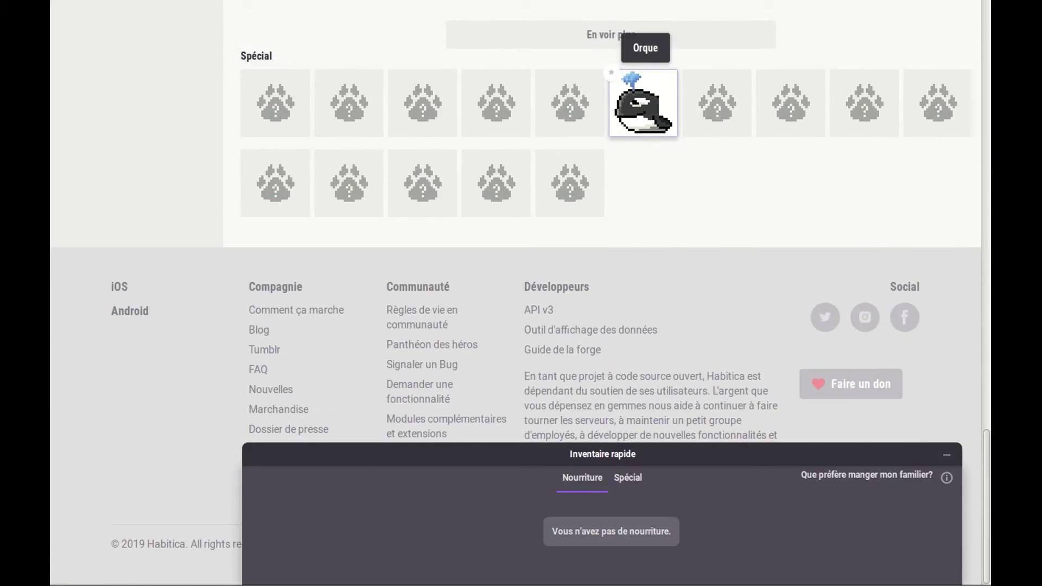
{"action": "scroll", "coordinate": [643, 103], "scroll_direction": "up", "scroll_amount": 8}
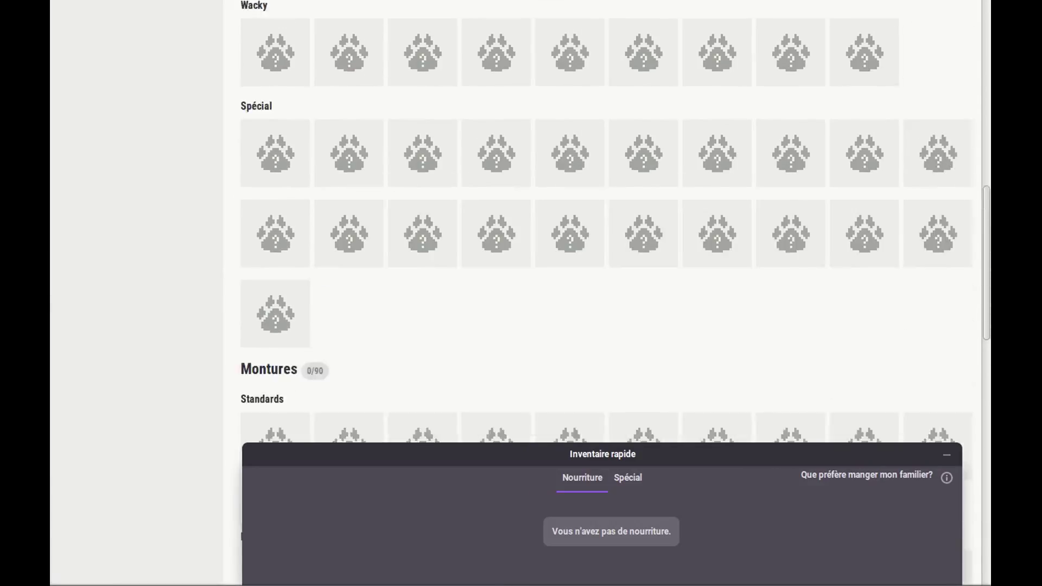
{"action": "scroll", "coordinate": [602, 217], "scroll_direction": "up", "scroll_amount": 6}
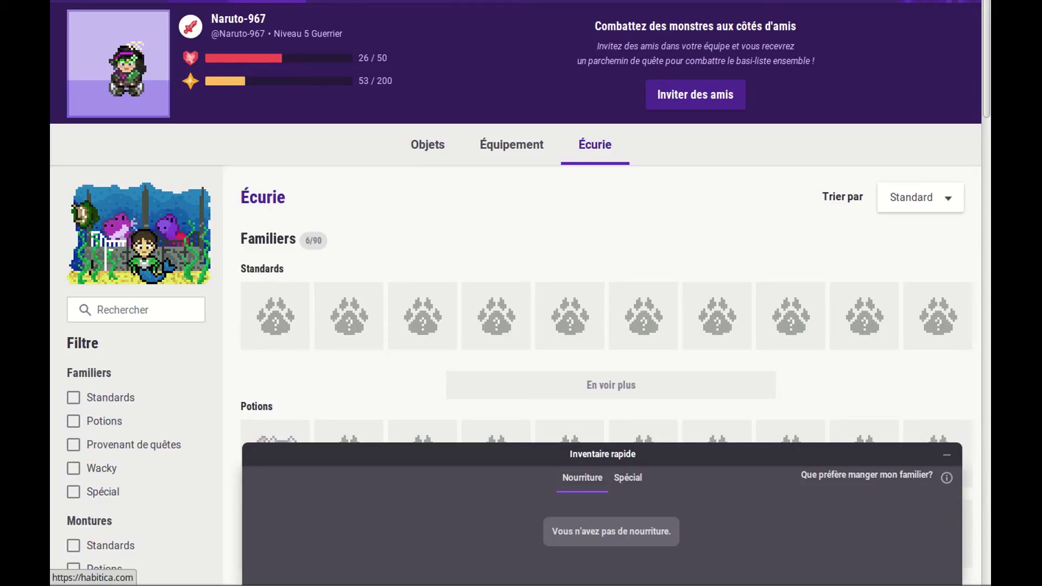
Return to the tasks page and look over the habits, dailies, to-dos and rewards, including the purchasable equipment
{"action": "mouse_move", "coordinate": [278, 2]}
{"action": "left_click", "coordinate": [197, 1]}
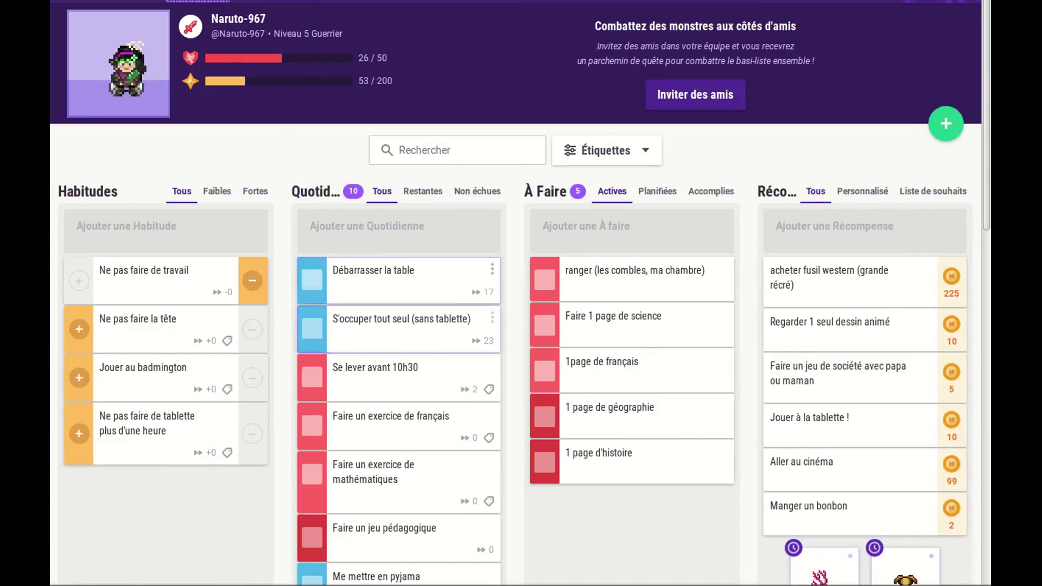
{"action": "scroll", "coordinate": [521, 293], "scroll_direction": "down", "scroll_amount": 3}
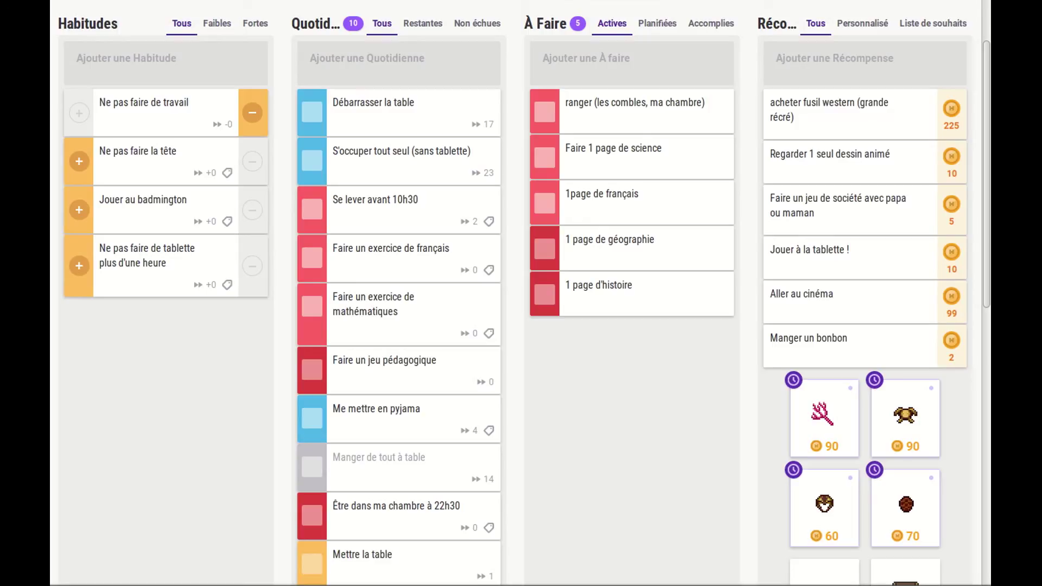
{"action": "scroll", "coordinate": [646, 461], "scroll_direction": "up", "scroll_amount": 3}
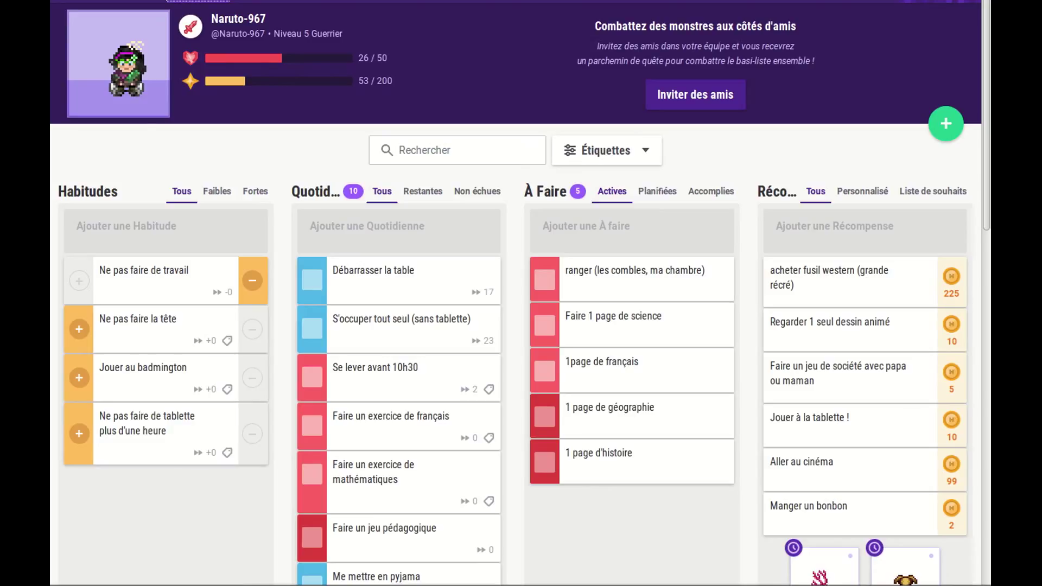
Display the list of available shop pages
{"action": "mouse_move", "coordinate": [378, 11]}
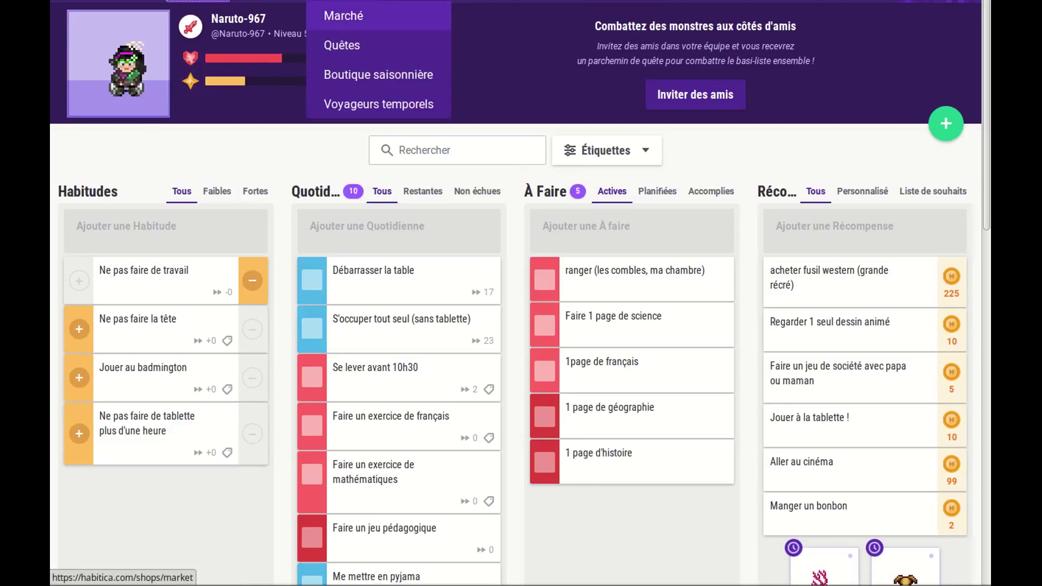